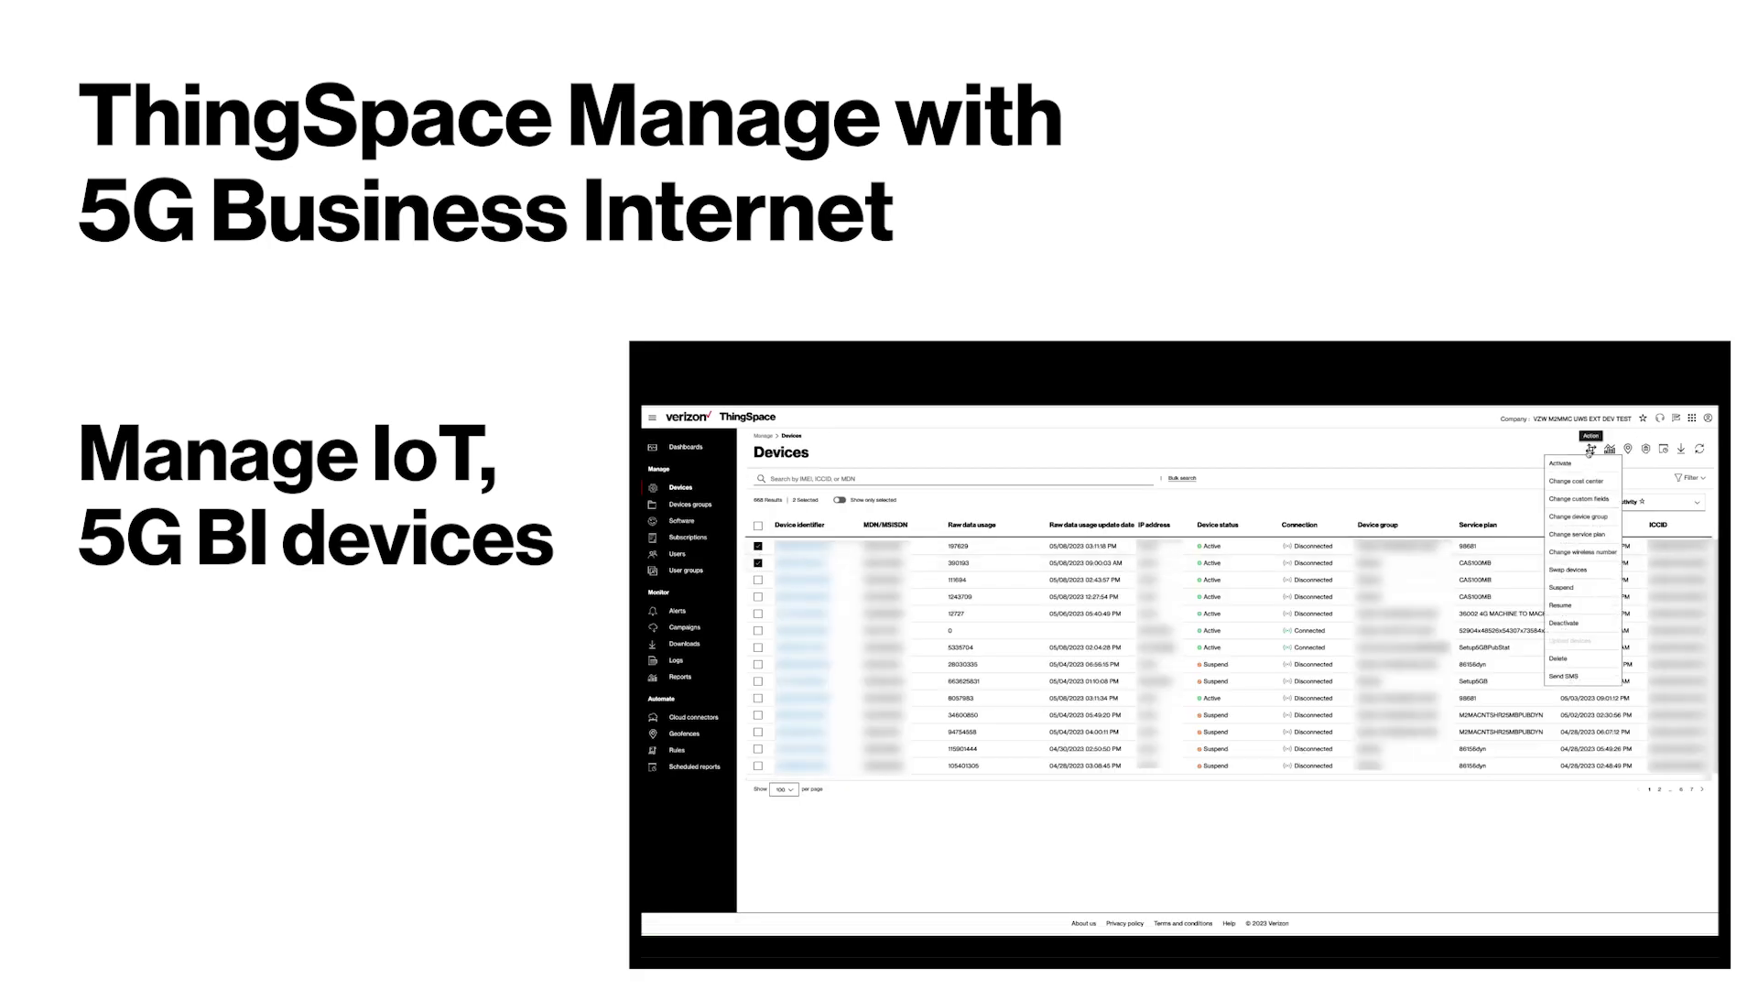
Step: During the intro, preview device activation, the service plans request, and a new Usage rule
left_click(1575, 464)
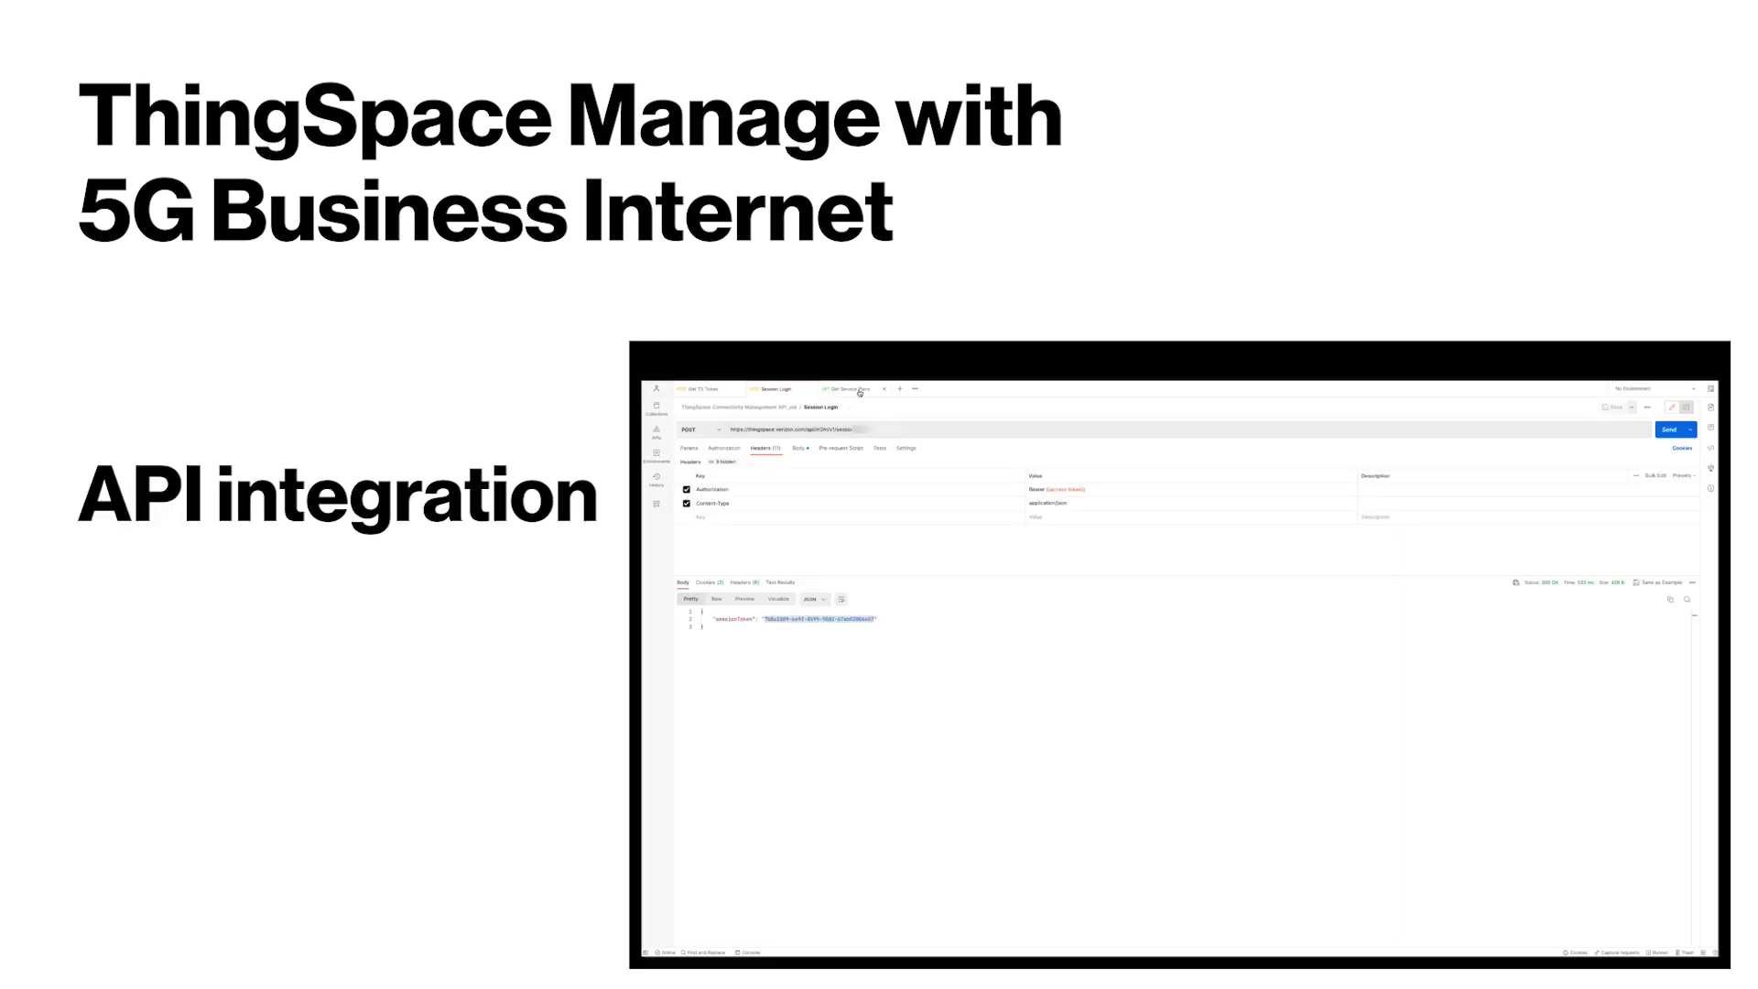
left_click(858, 390)
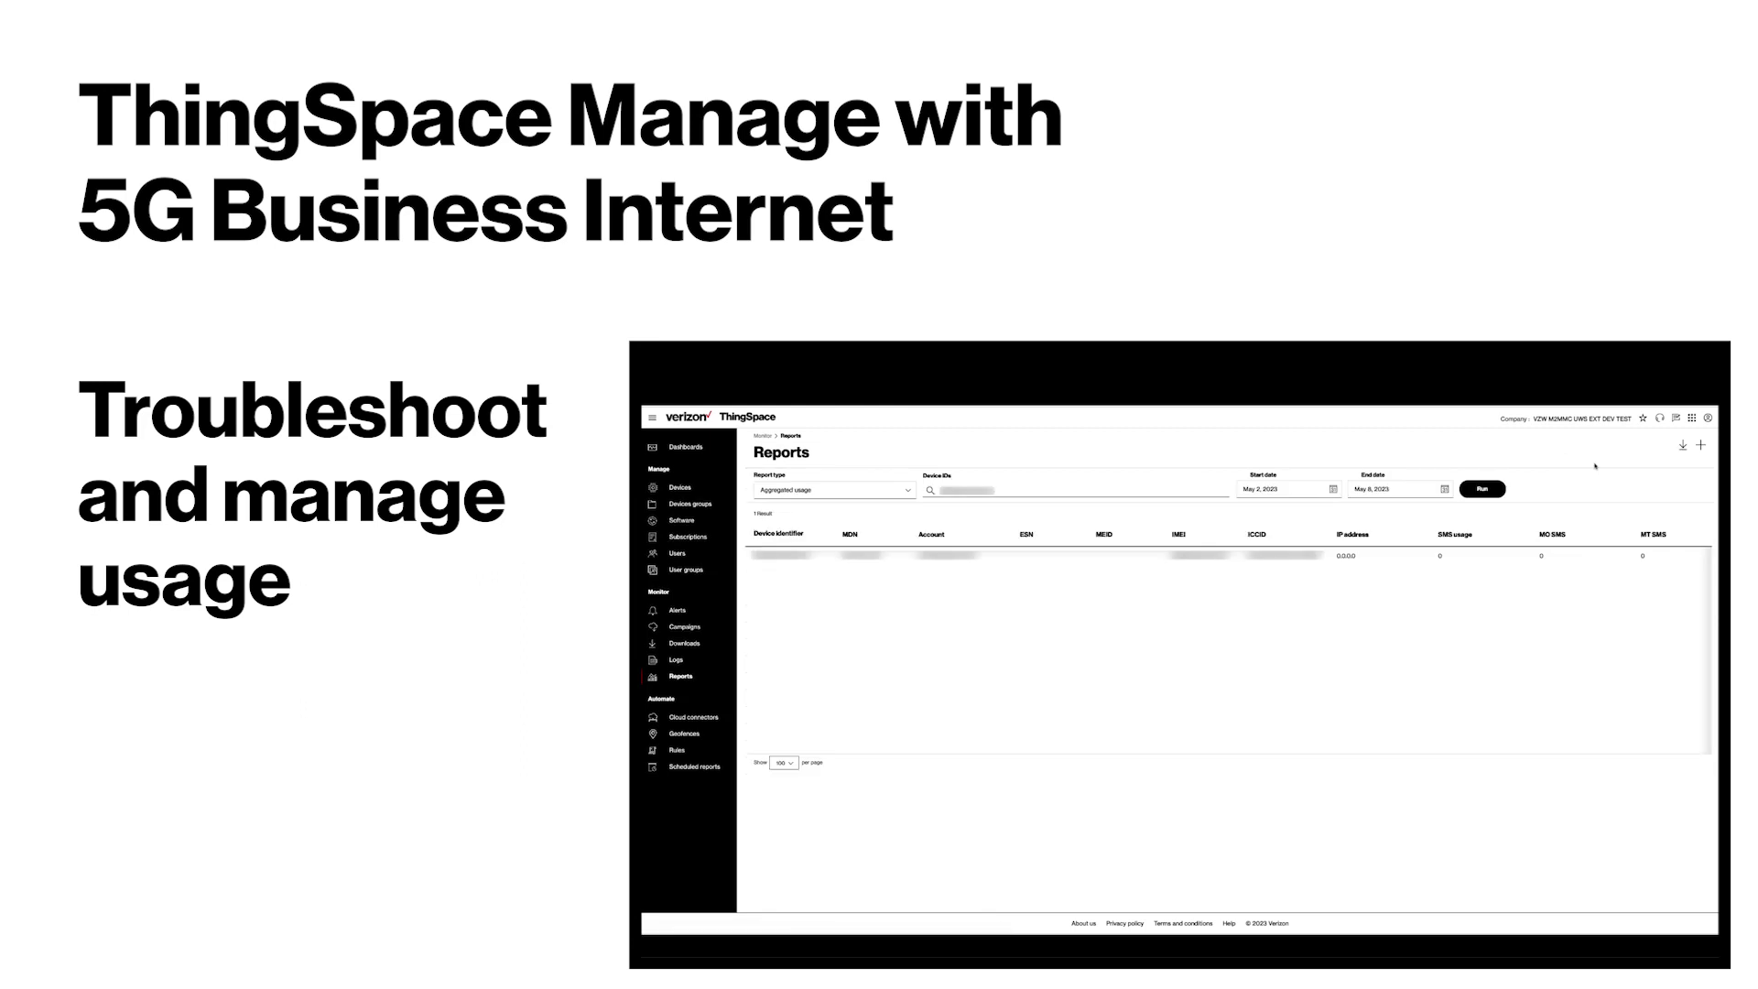
left_click(1700, 448)
left_click(1161, 525)
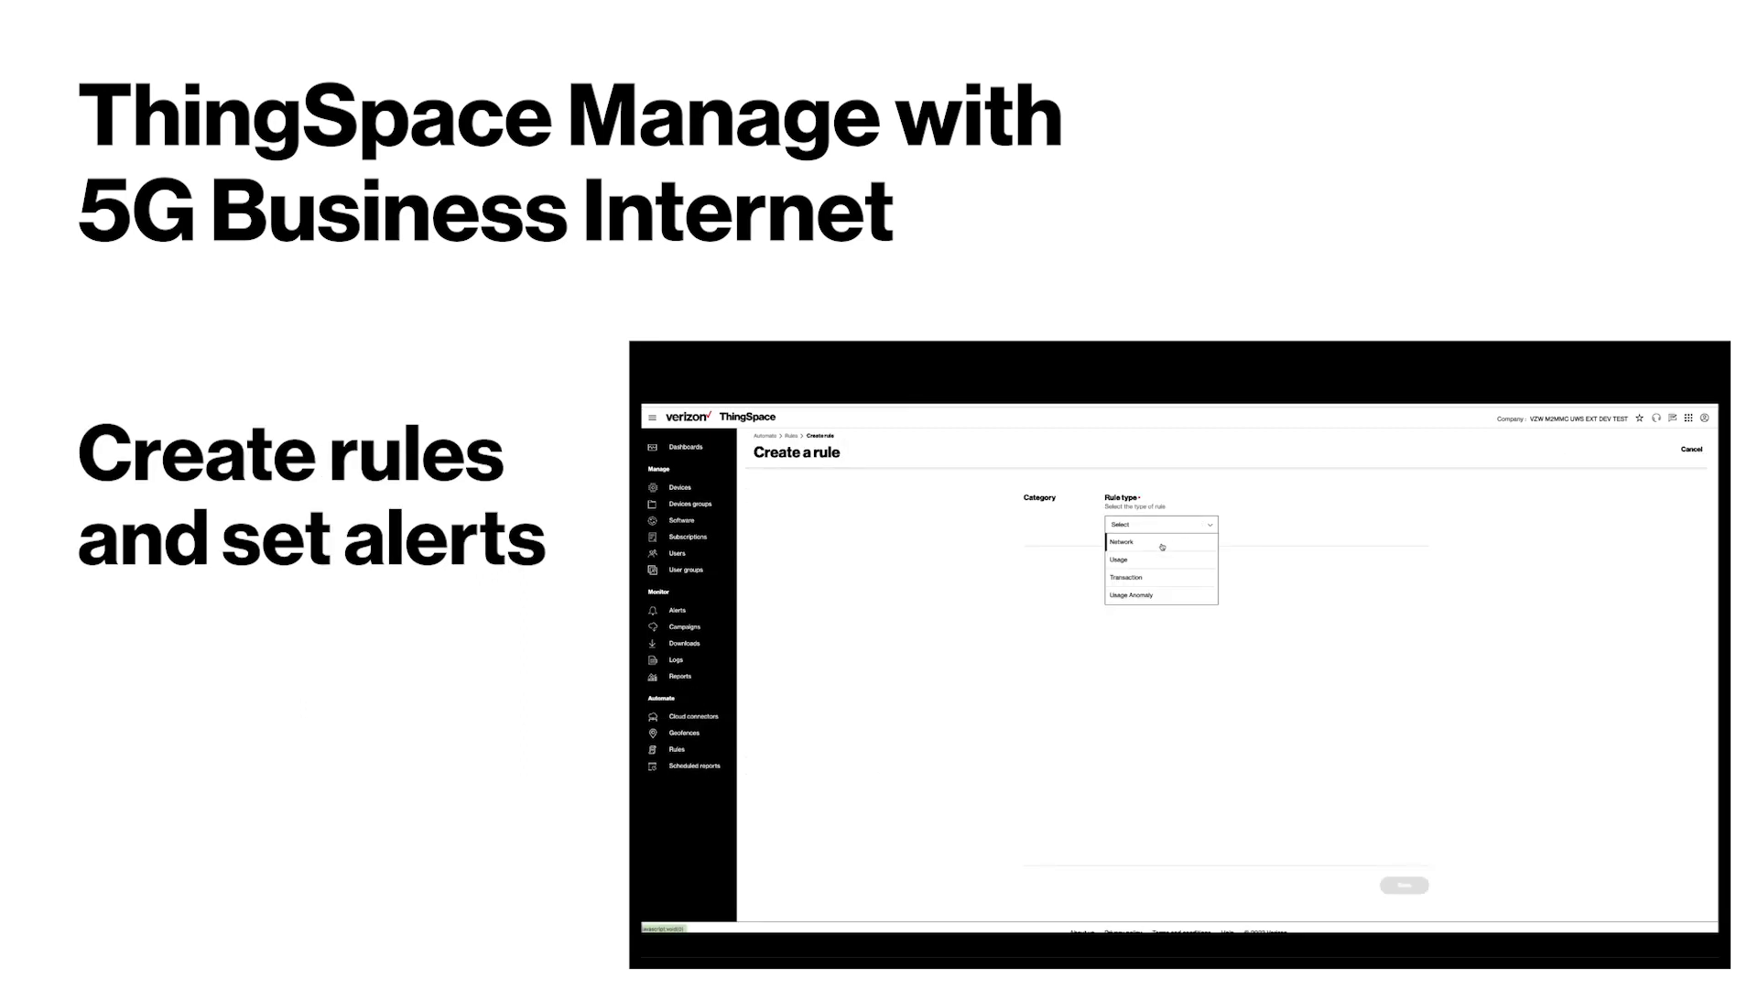
left_click(1133, 559)
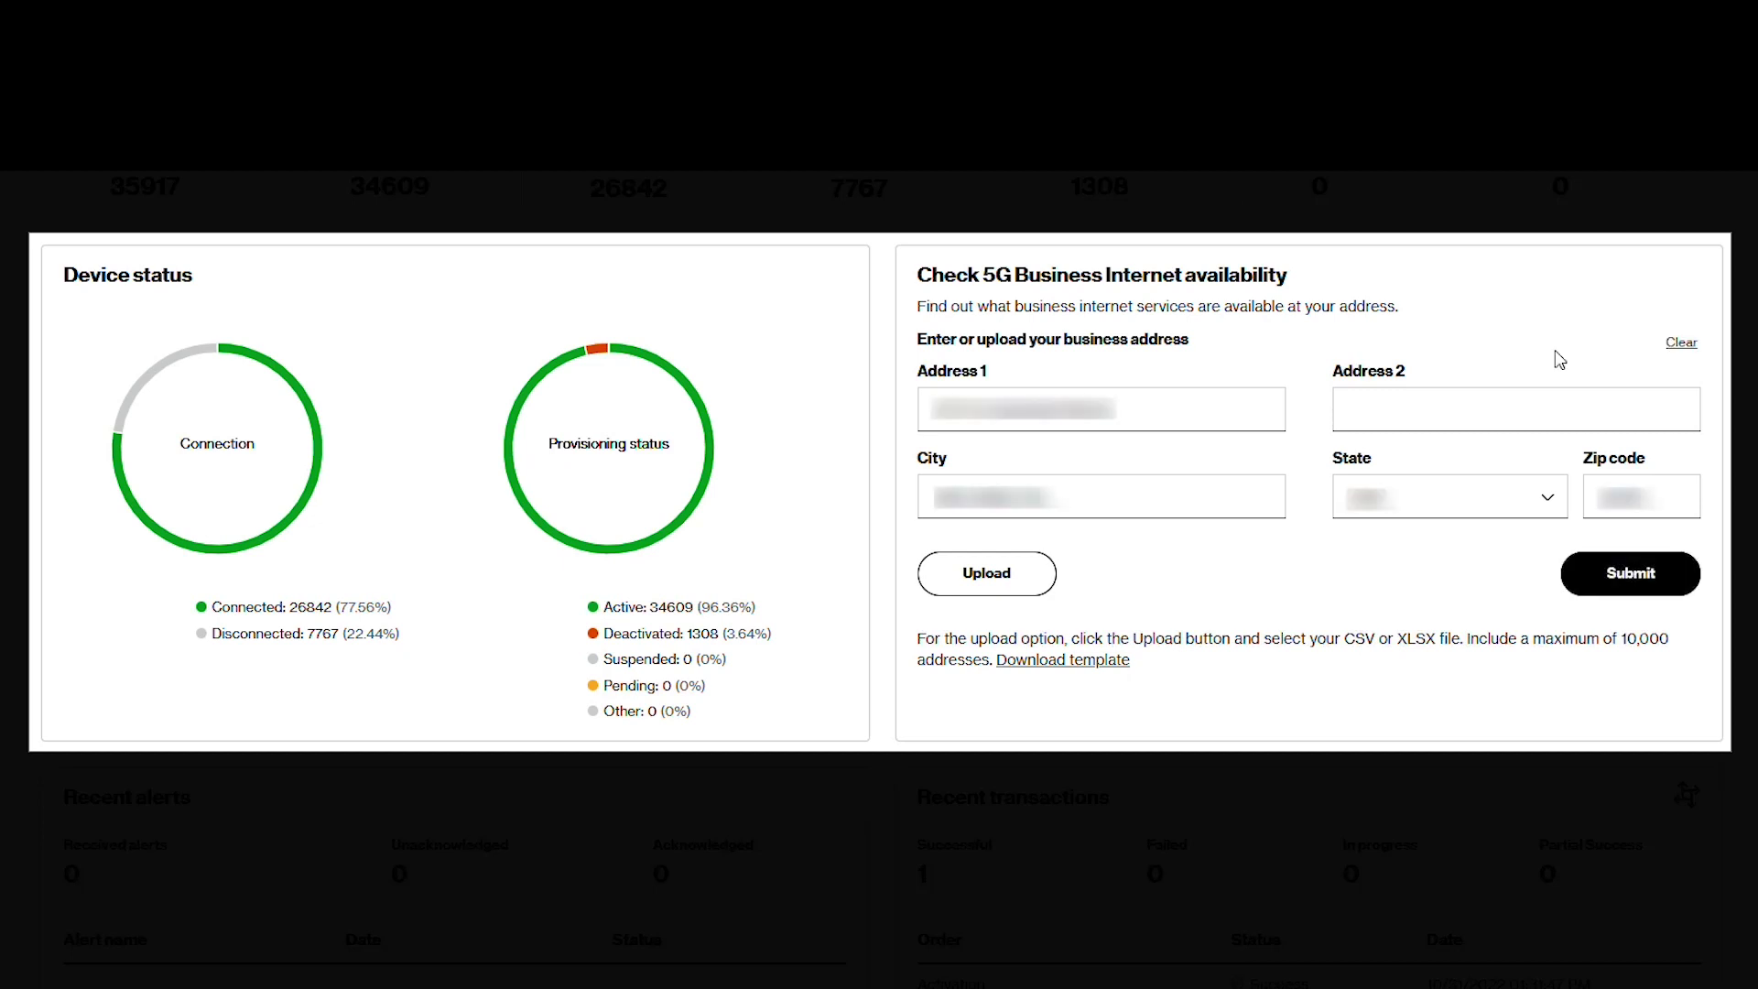
Step: Submit the entered business address for the 5G check and go check the request's status
left_click(1626, 575)
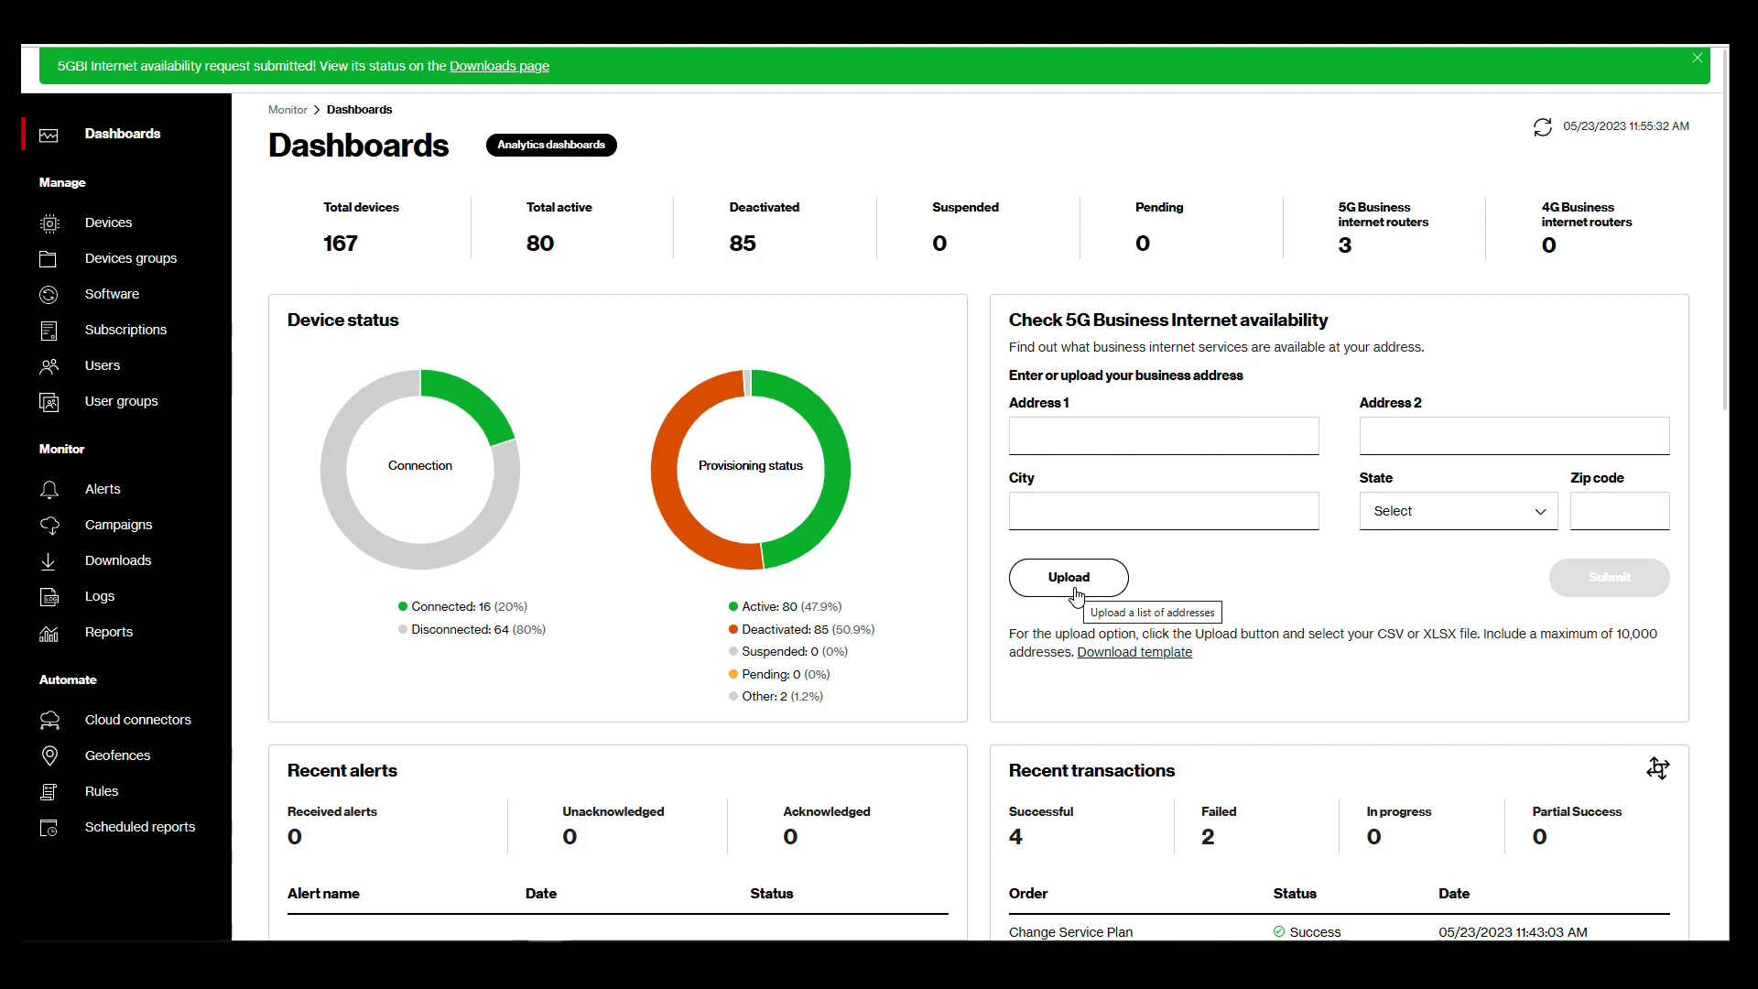
left_click(480, 68)
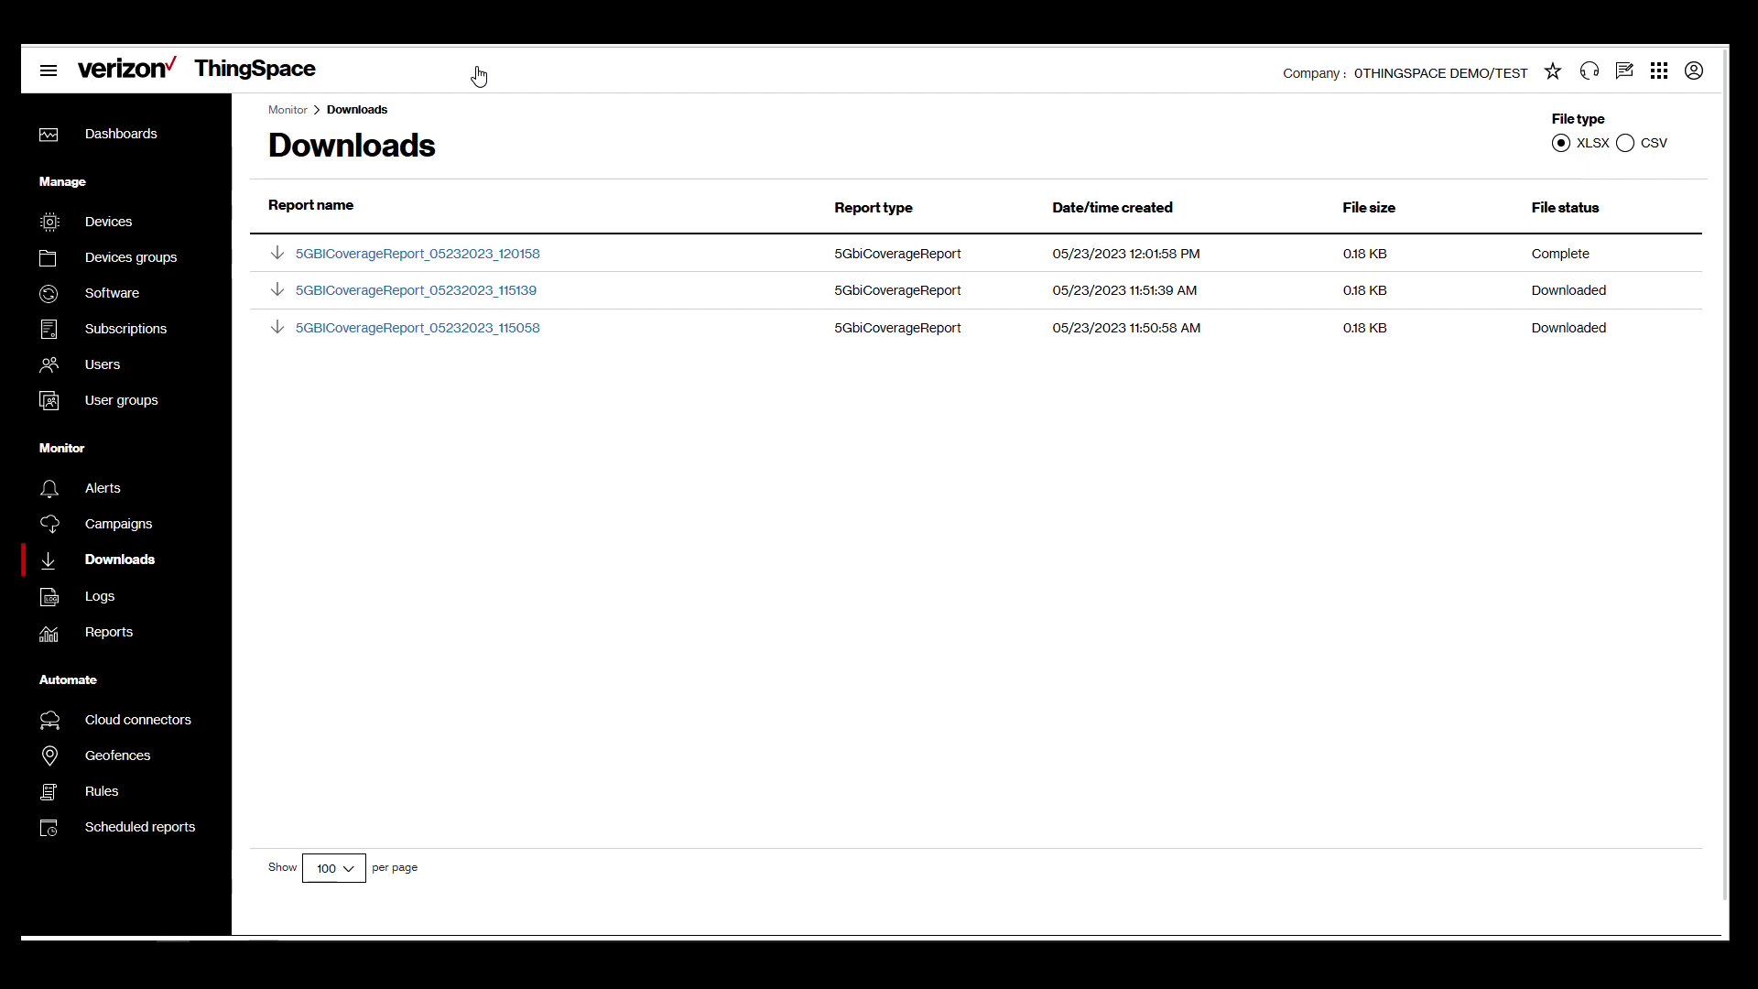
Step: Download and open the newest 5GBICoverageReport from the Downloads page
left_click(438, 256)
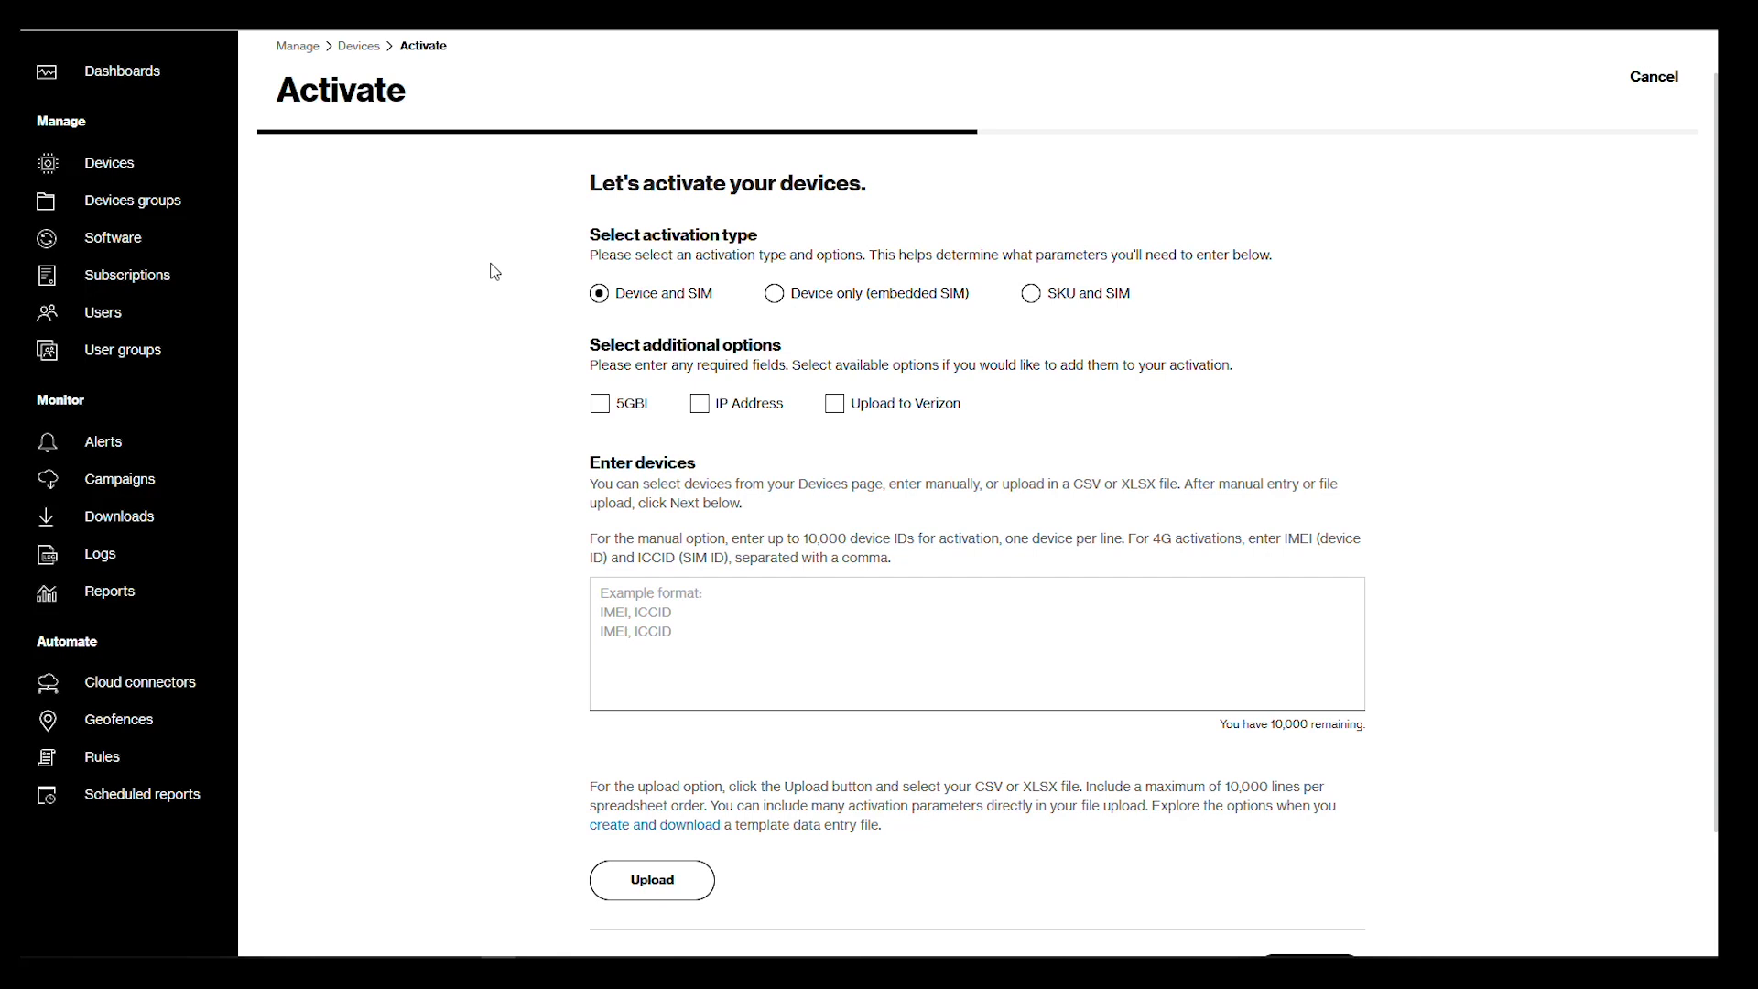
Step: Add the 5GBI option, paste the device's IMEI, ICCID and Irving, TX address, and continue
left_click(603, 407)
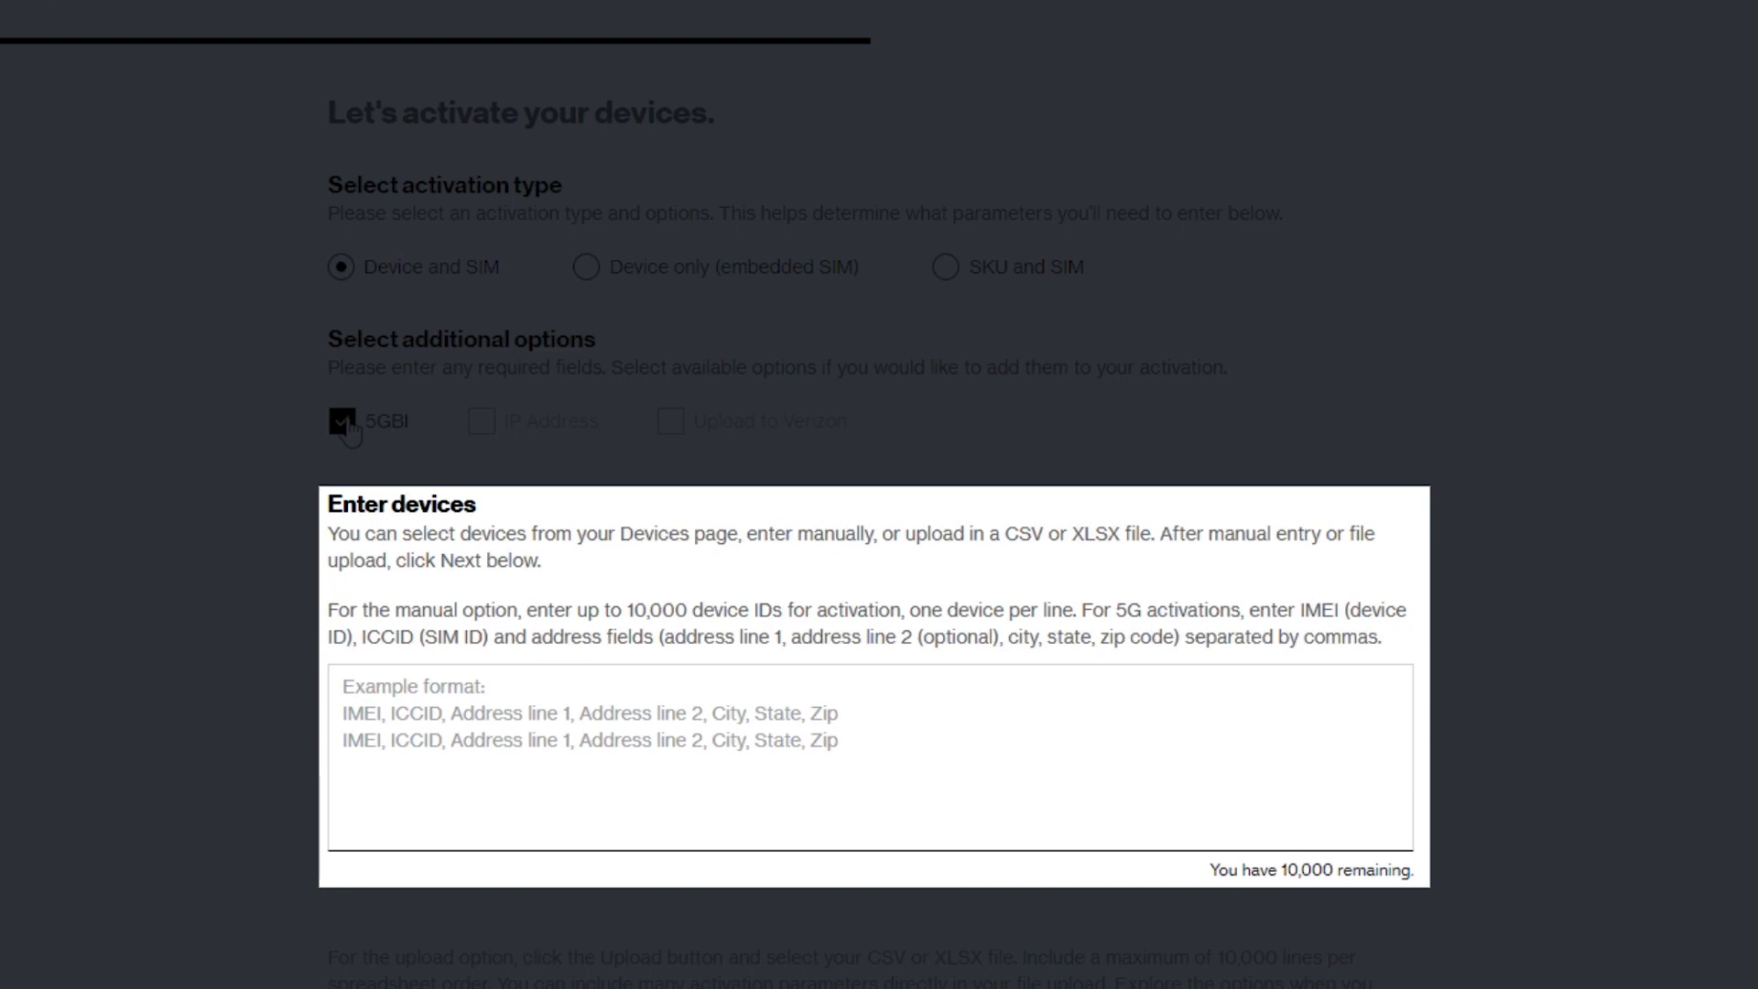
left_click(610, 742)
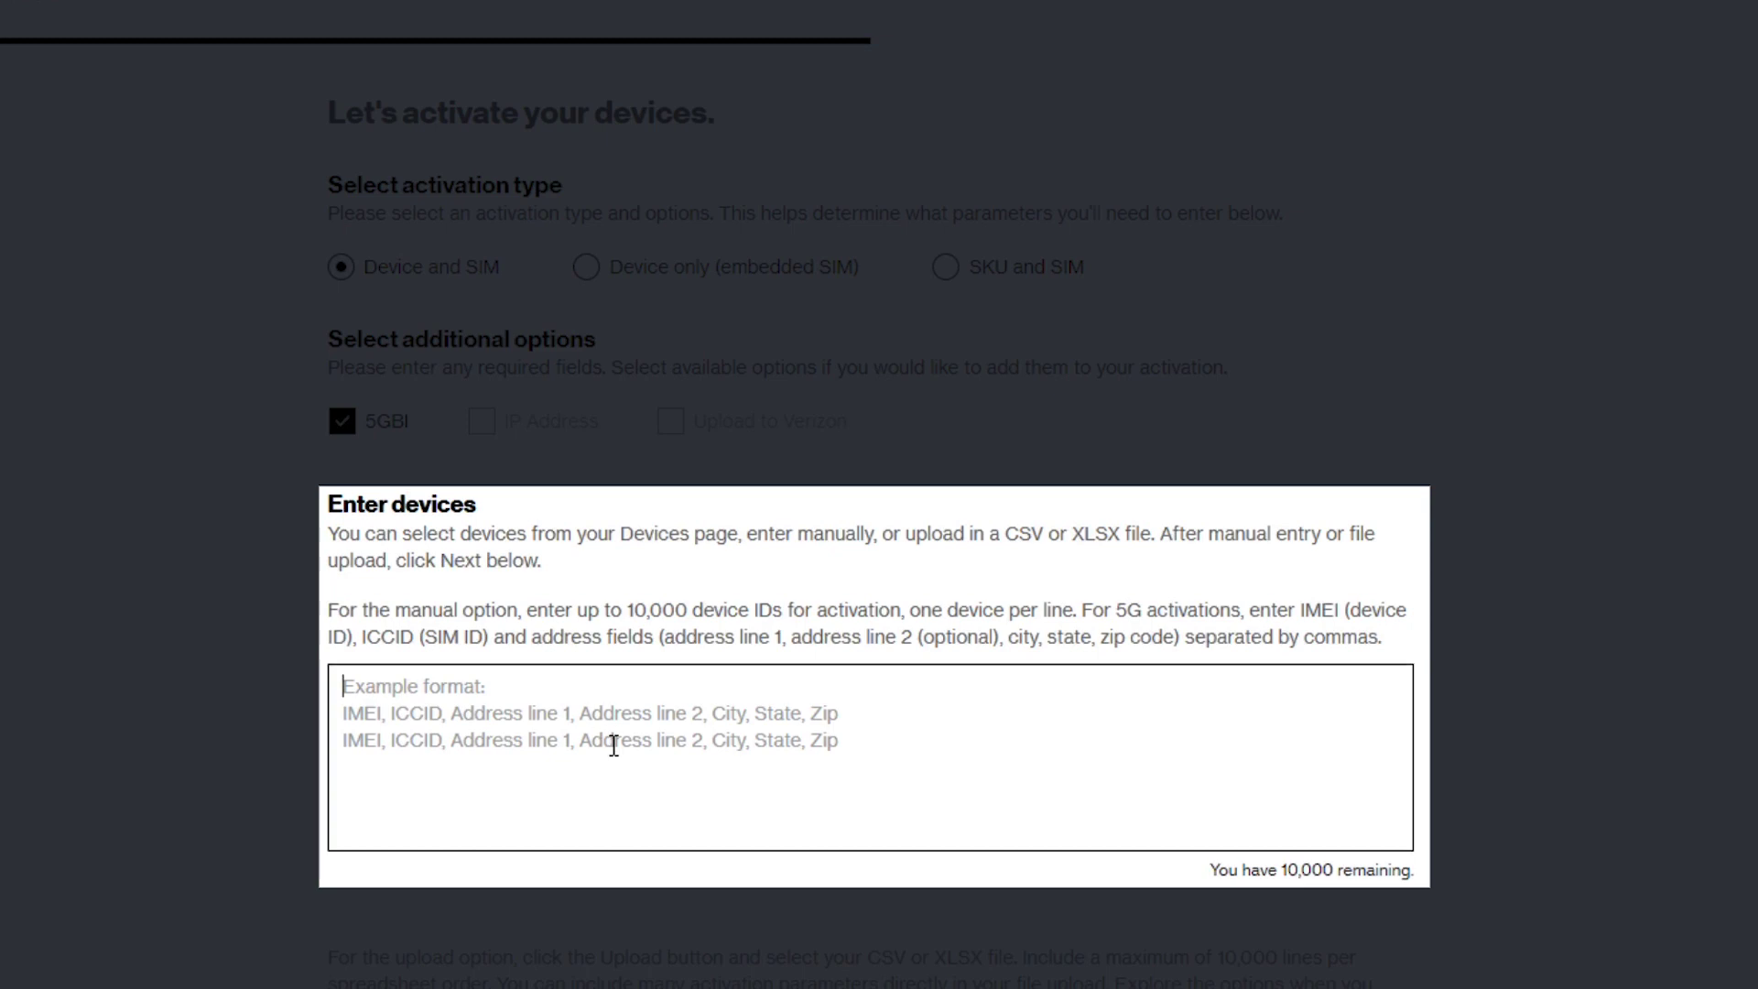
key("ctrl+v")
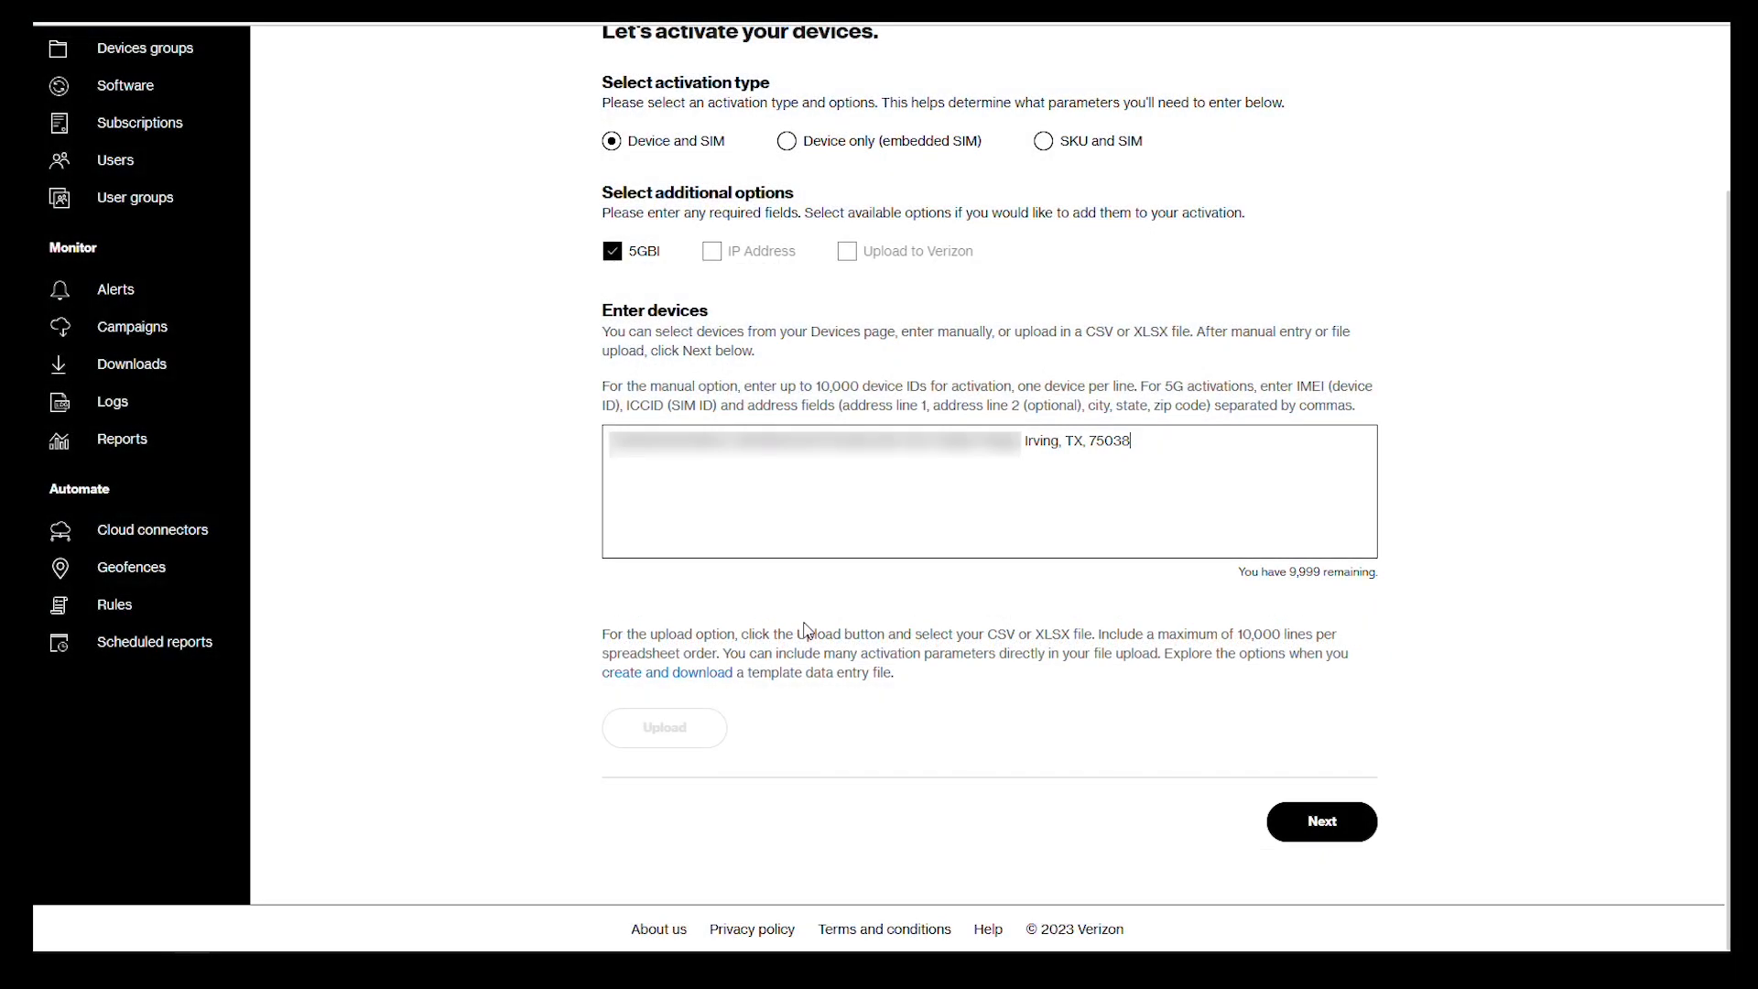
left_click(1329, 830)
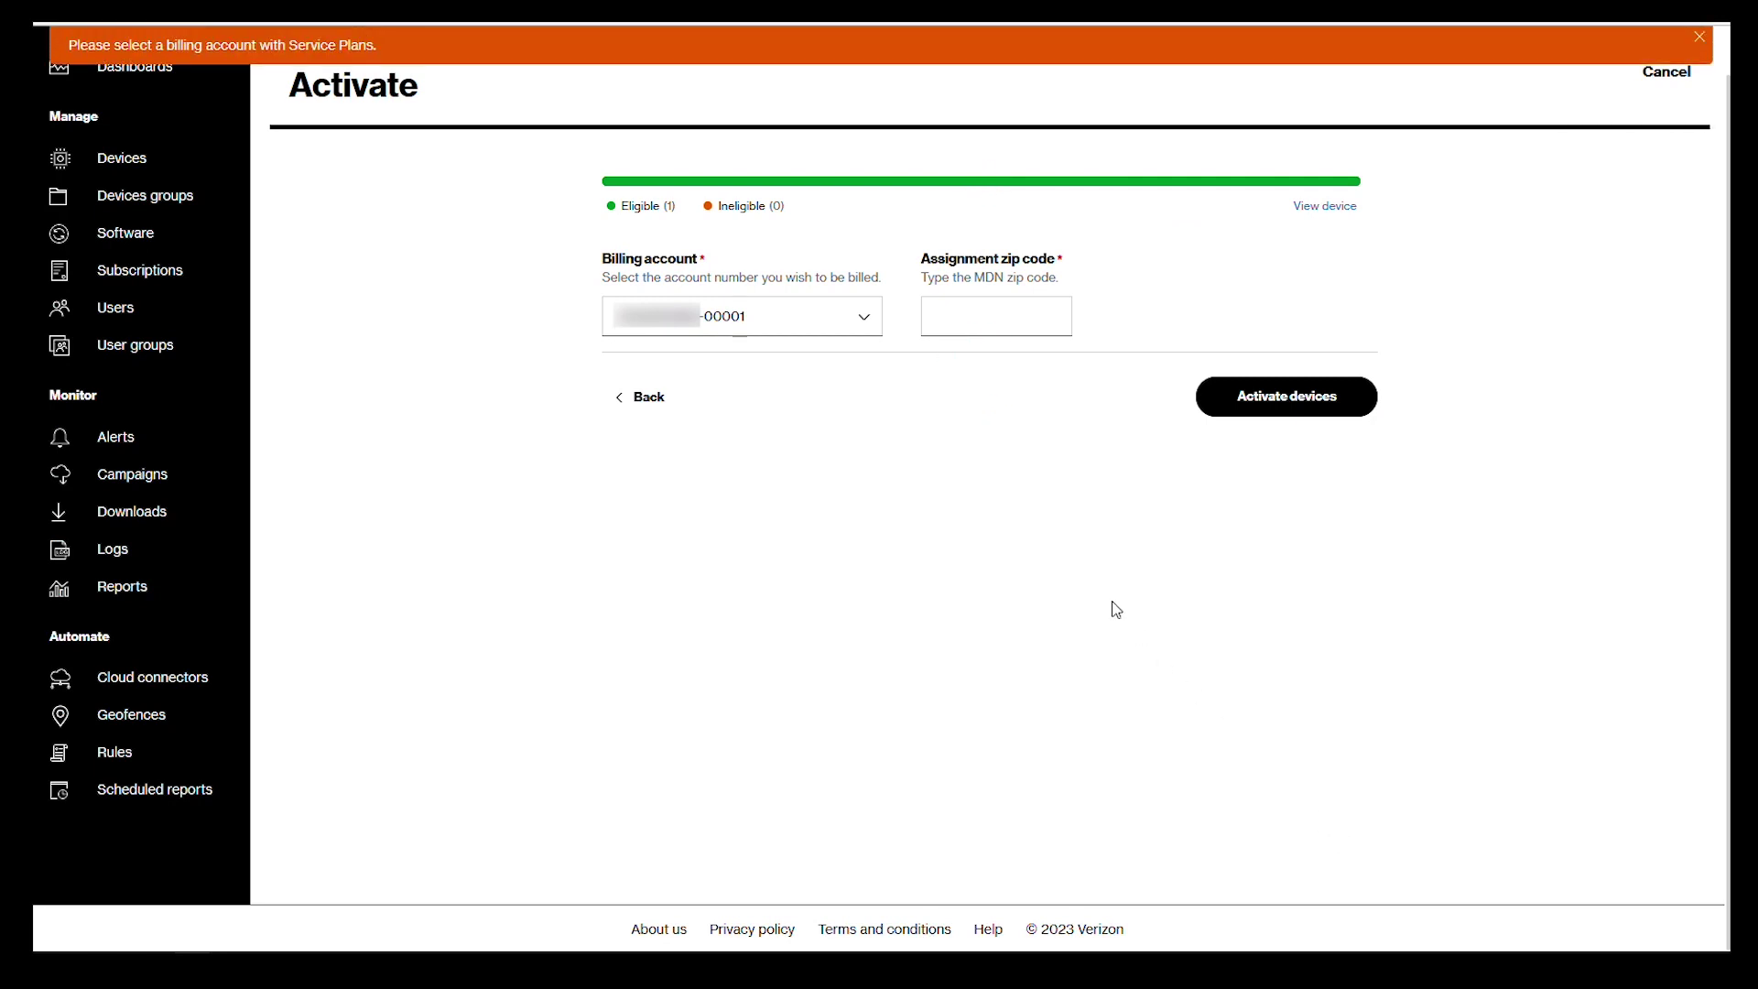
Step: Pick a billing account that has service plans and activate the device on 5GBI100MBPSCBand
left_click(820, 321)
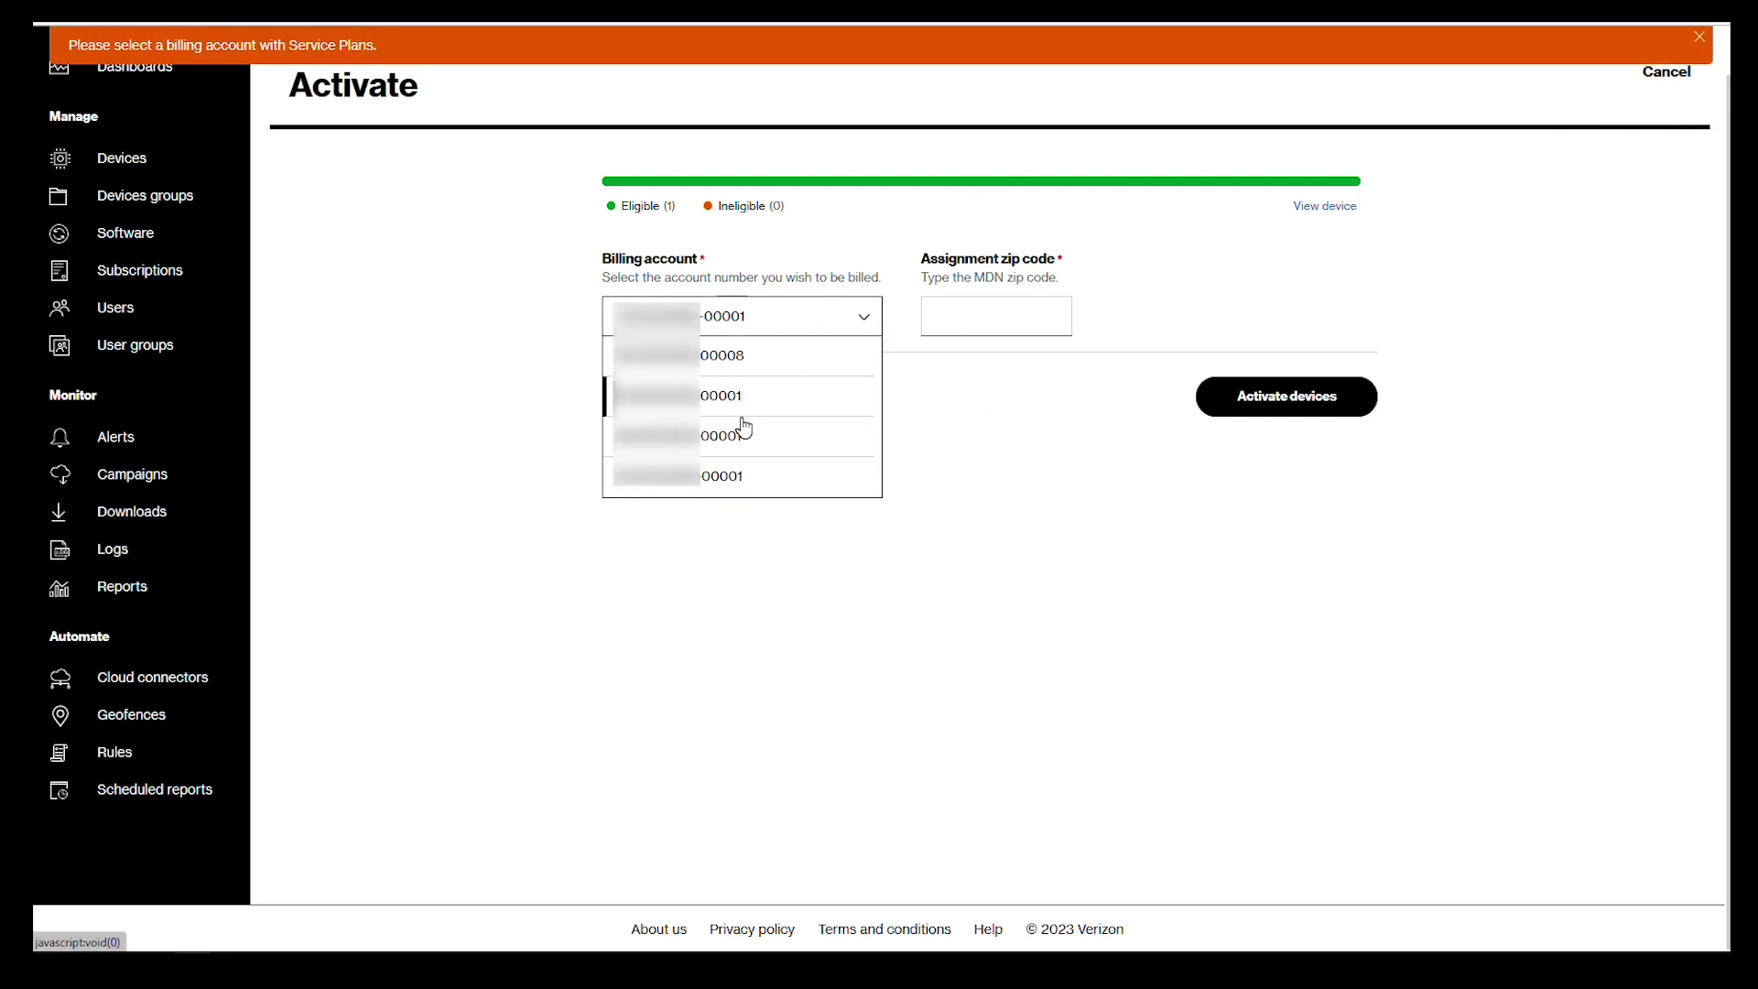
left_click(721, 440)
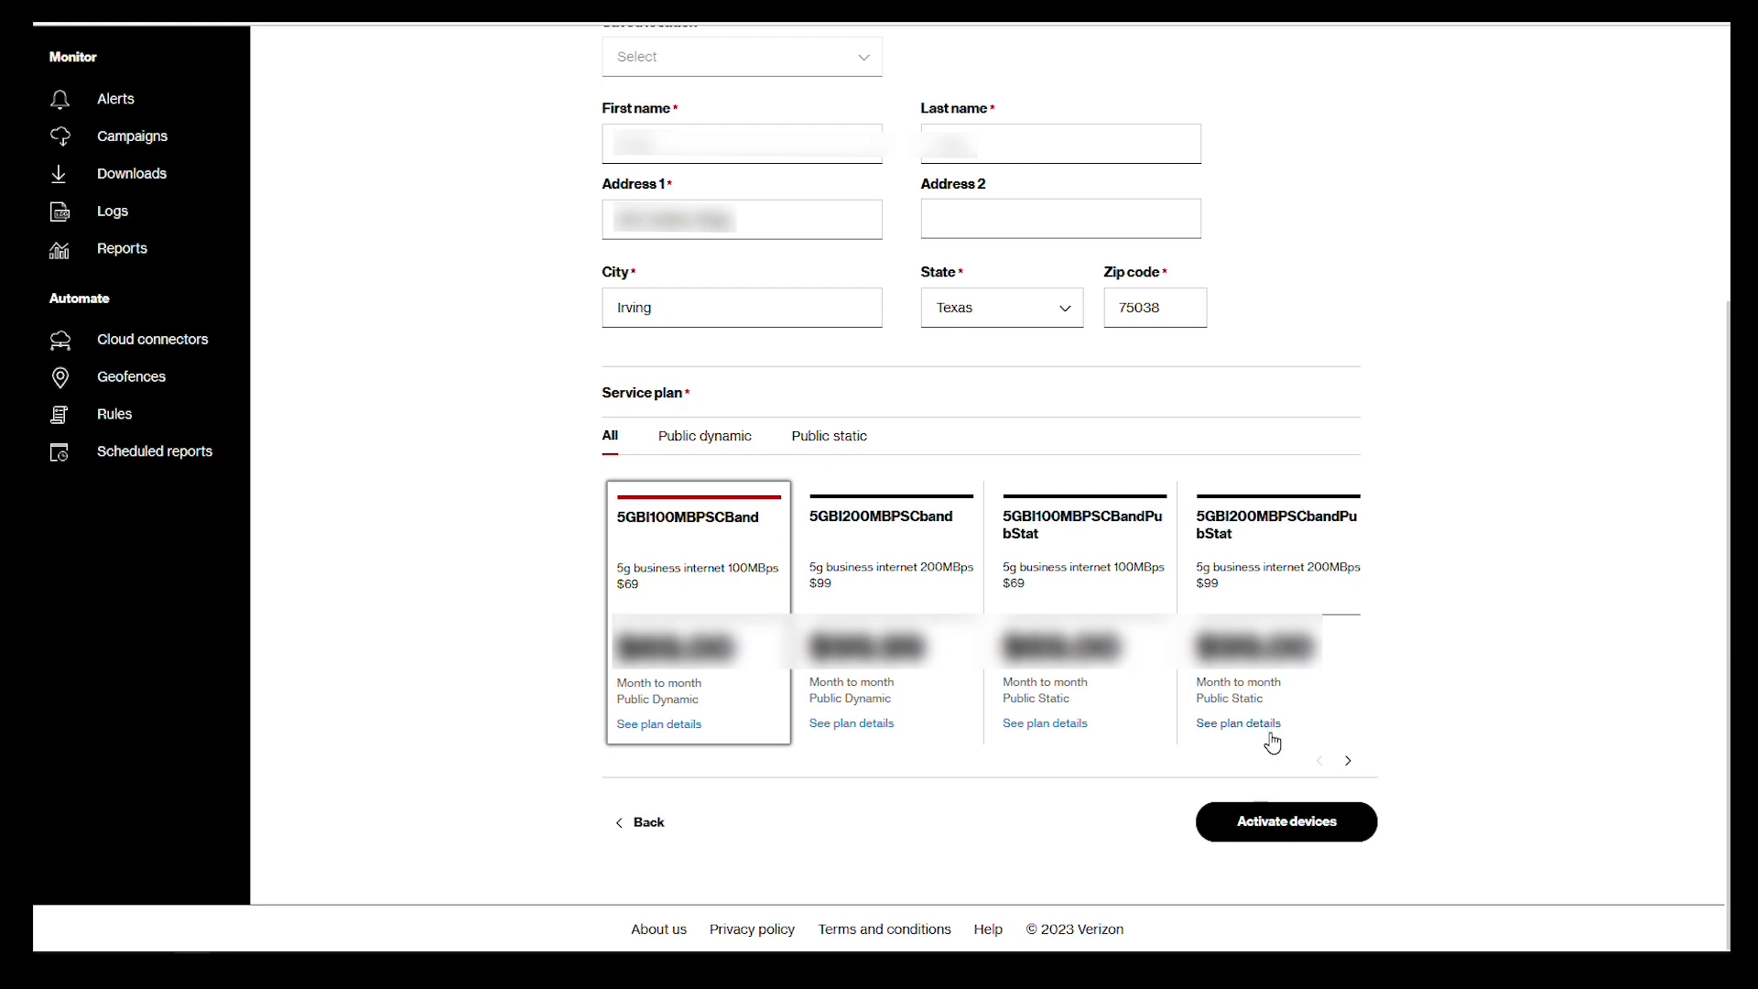
left_click(1314, 832)
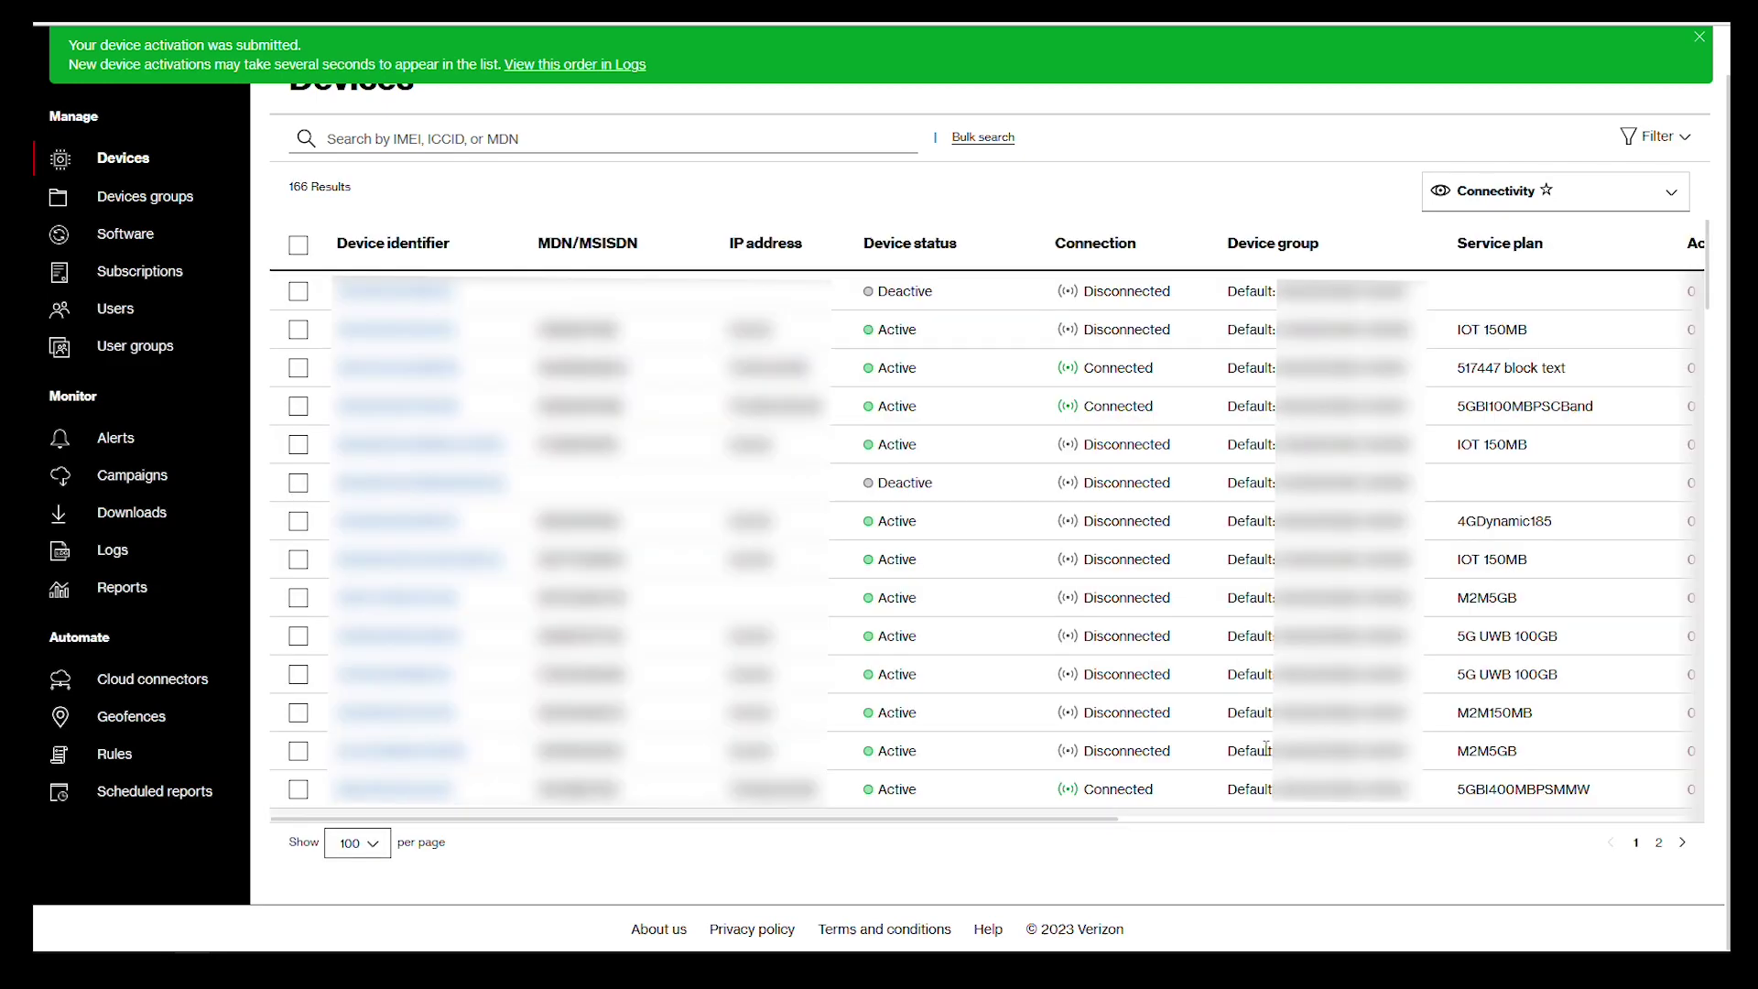
Step: Open the activation order in Logs and view the top request's log details
left_click(619, 75)
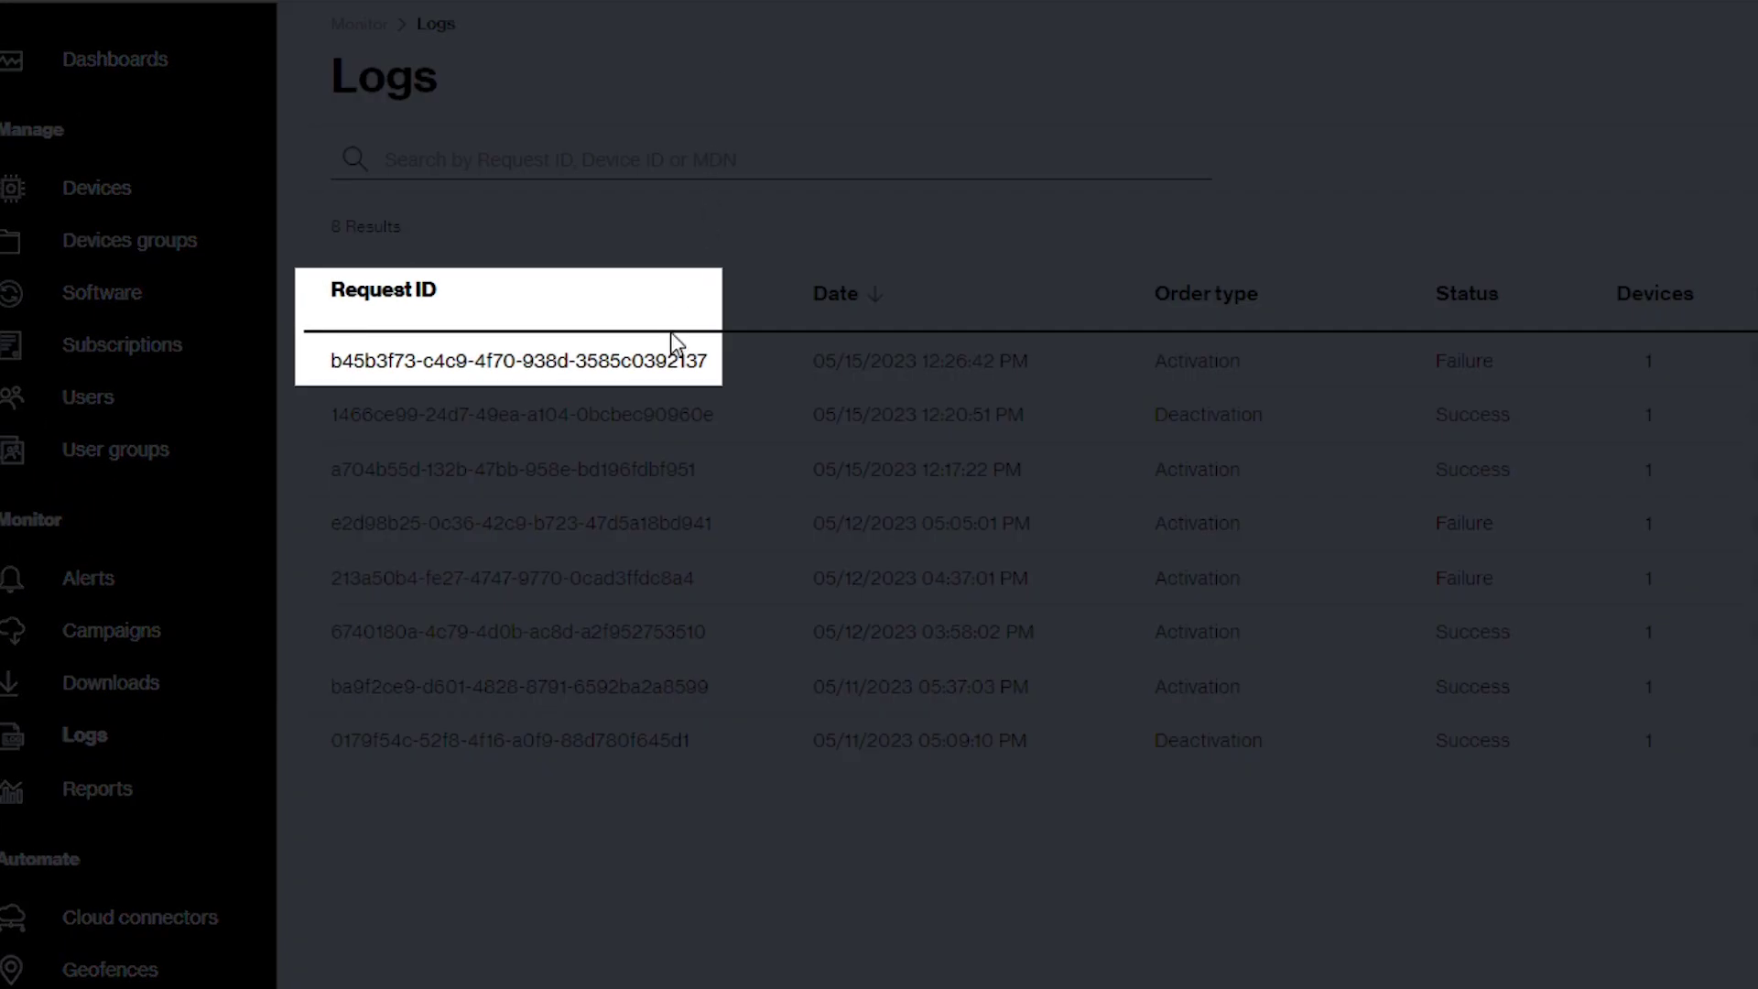
left_click(670, 362)
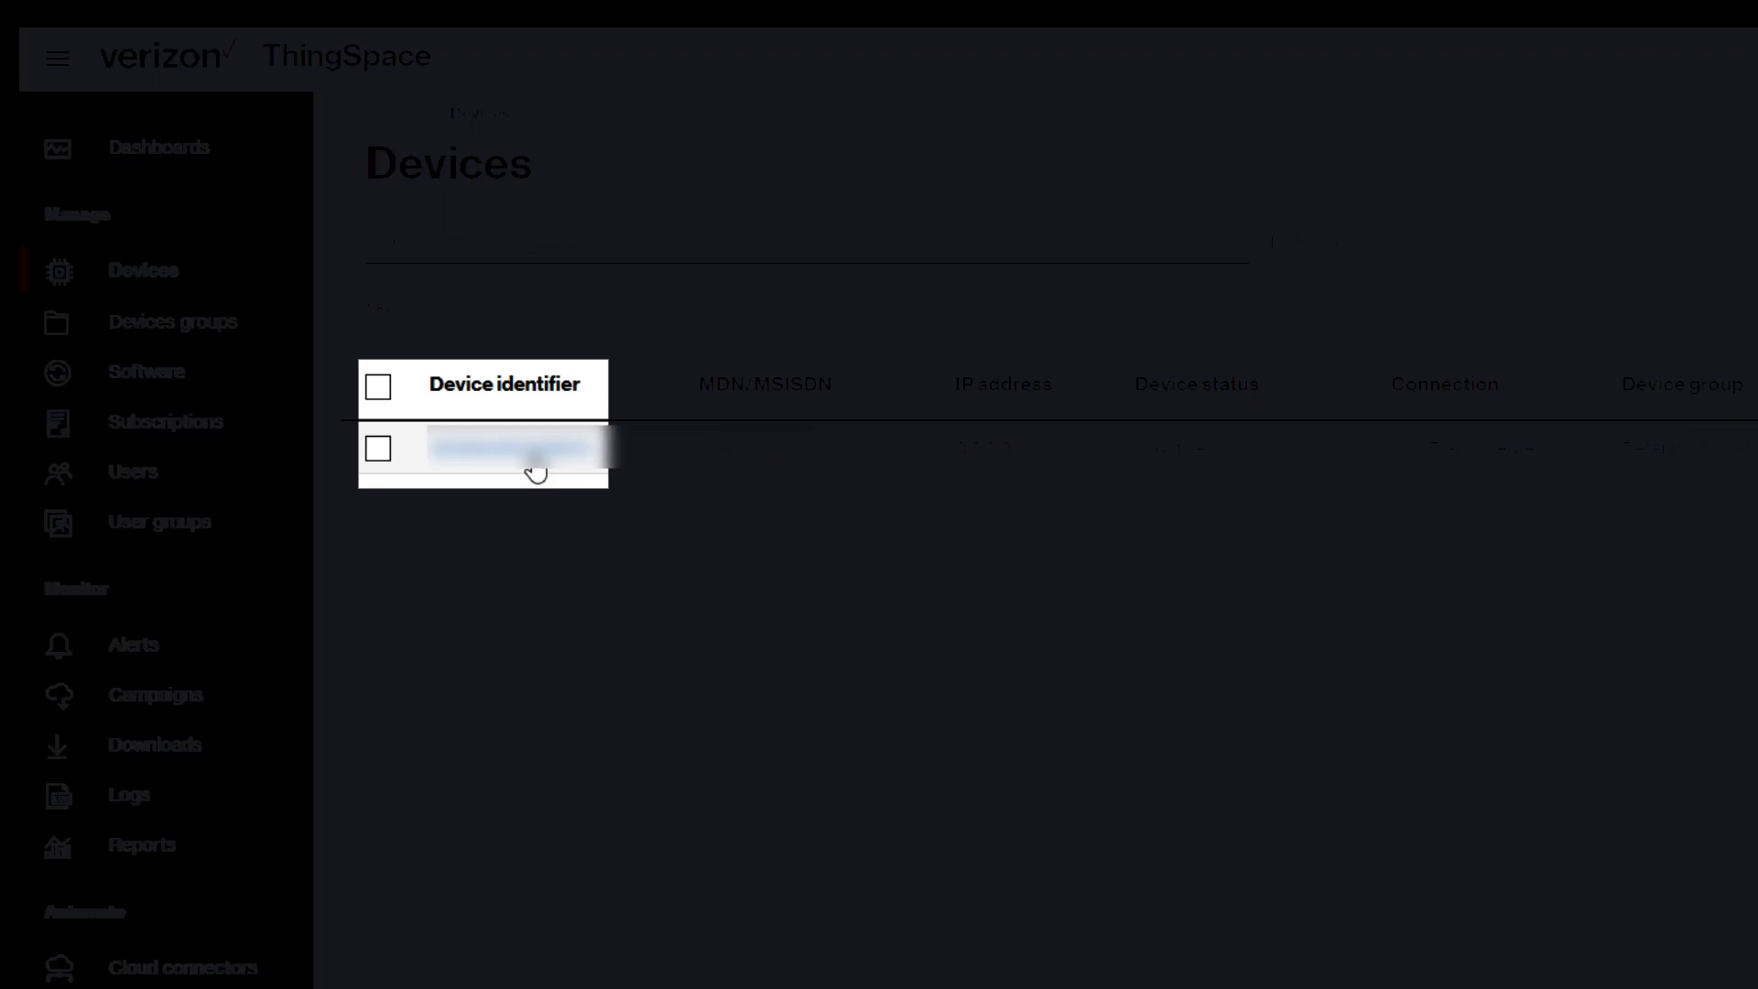
Step: Open the found device's details and go to its Service plan and billing section
left_click(536, 464)
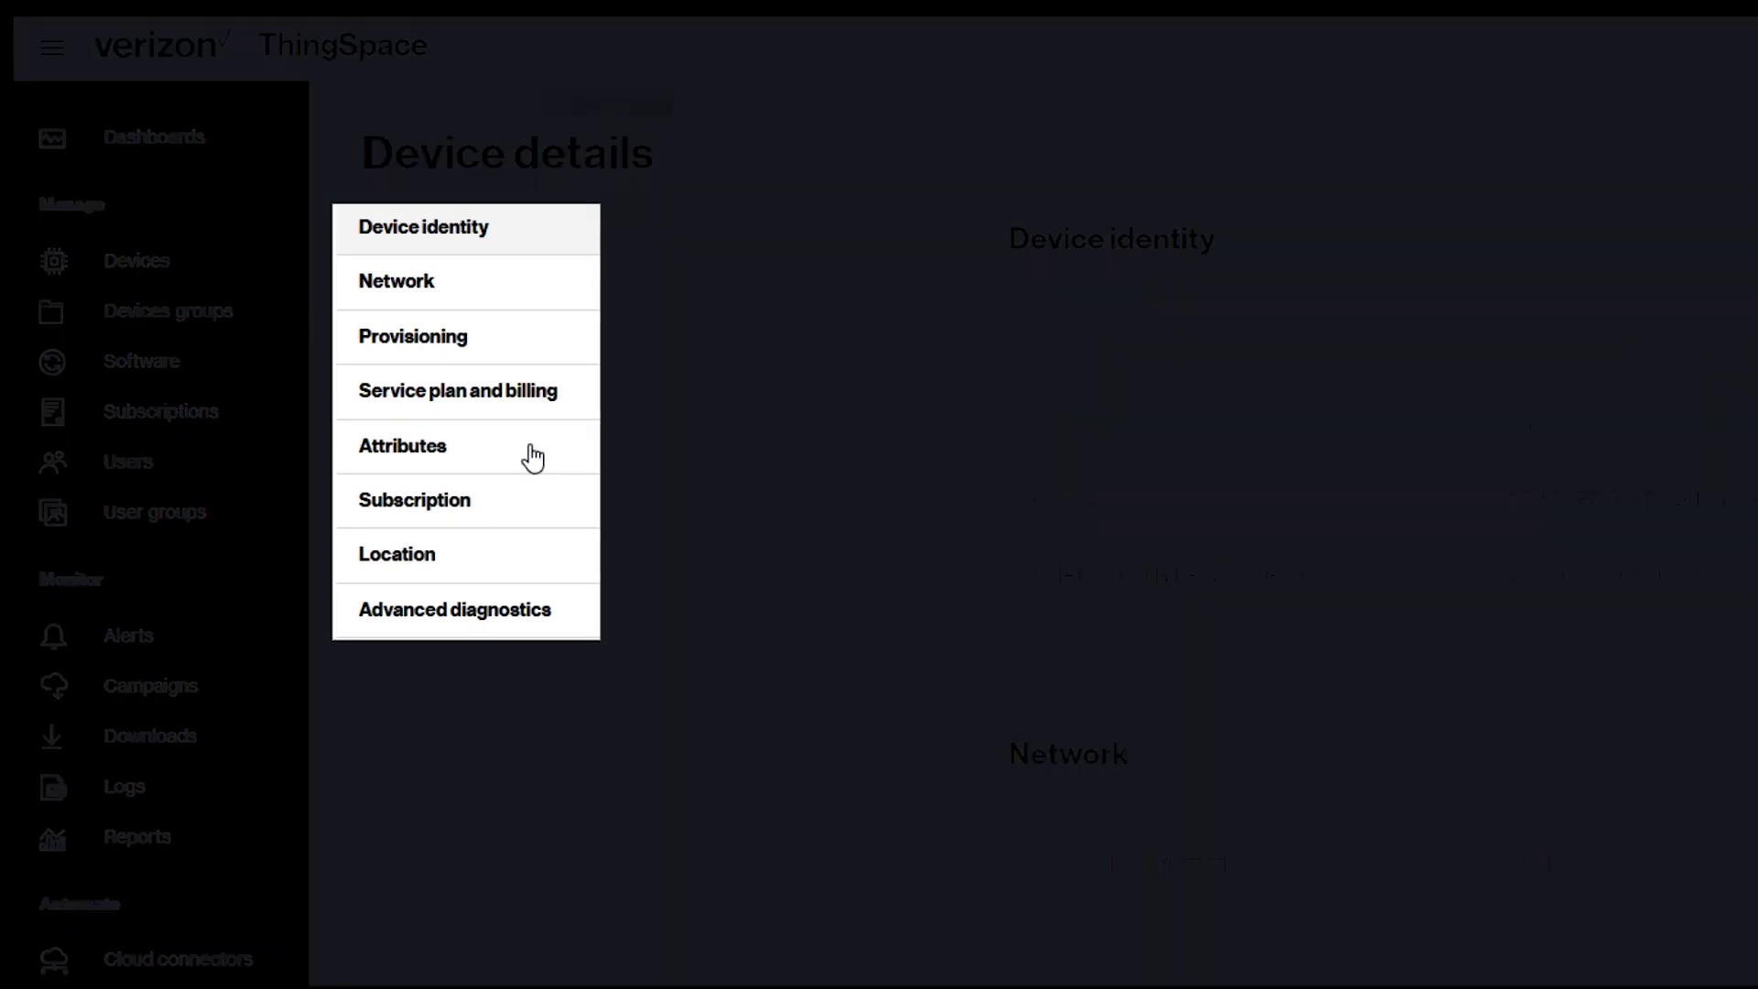
left_click(291, 314)
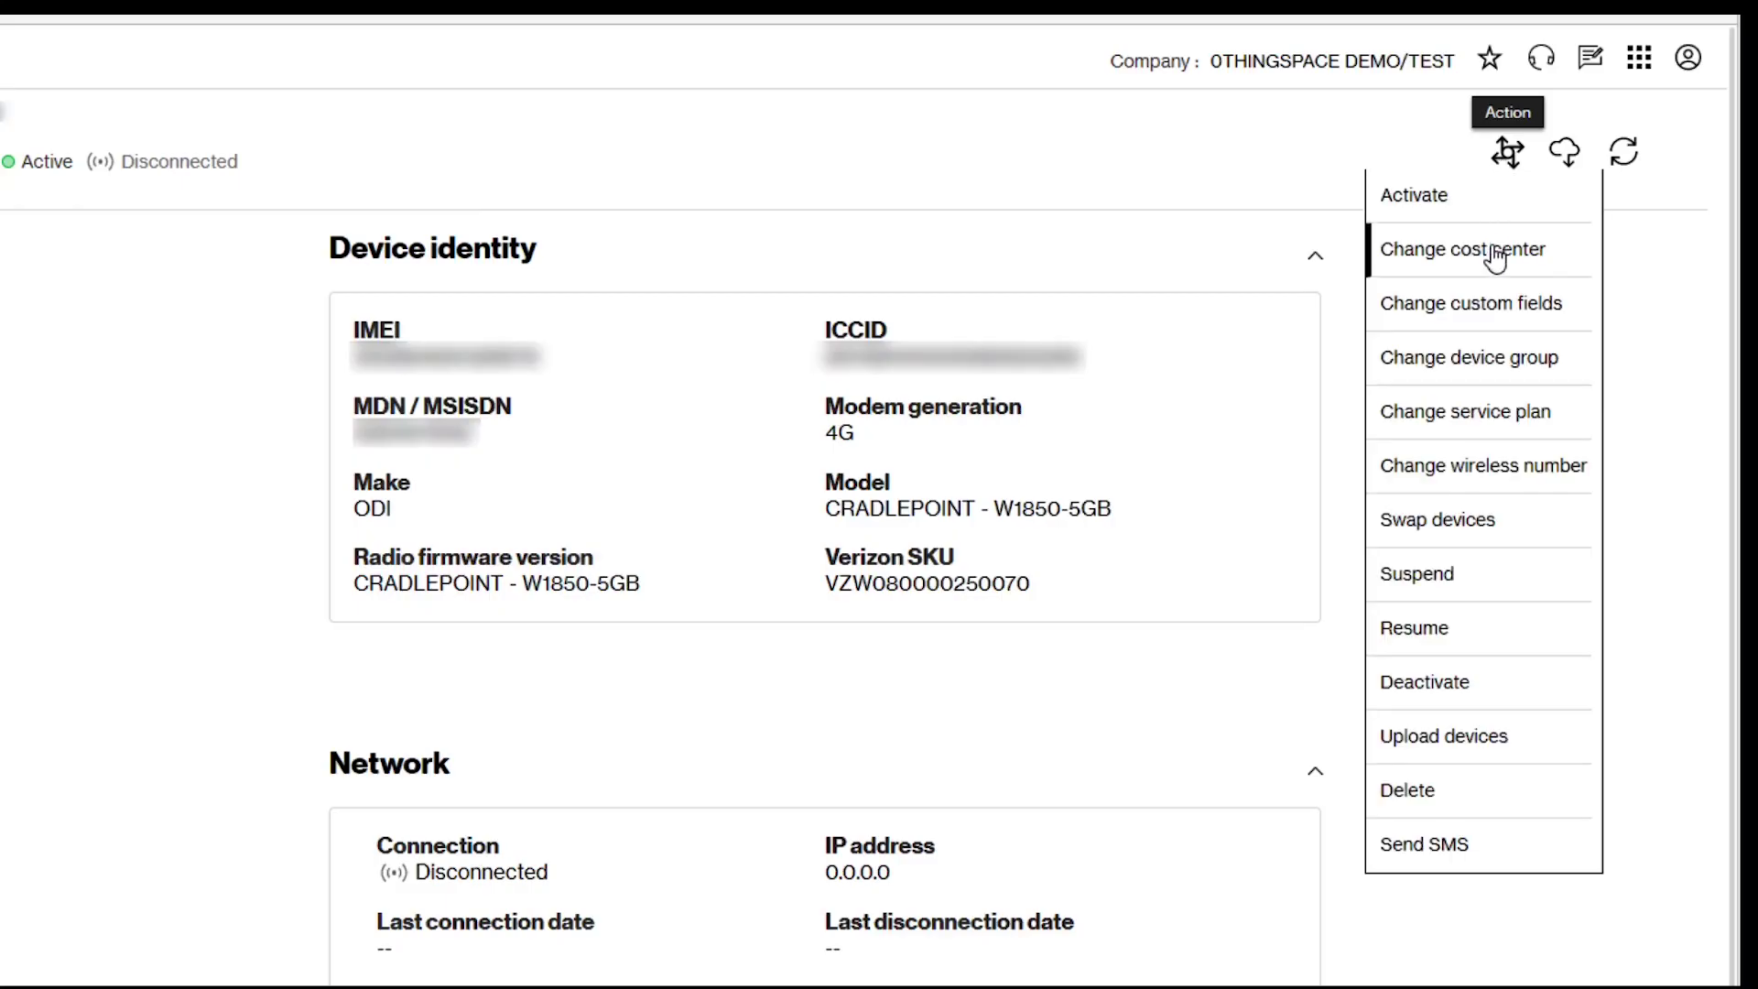
Step: Change the device's service plan to 5GBI200MBPSCband and submit the change
left_click(1473, 412)
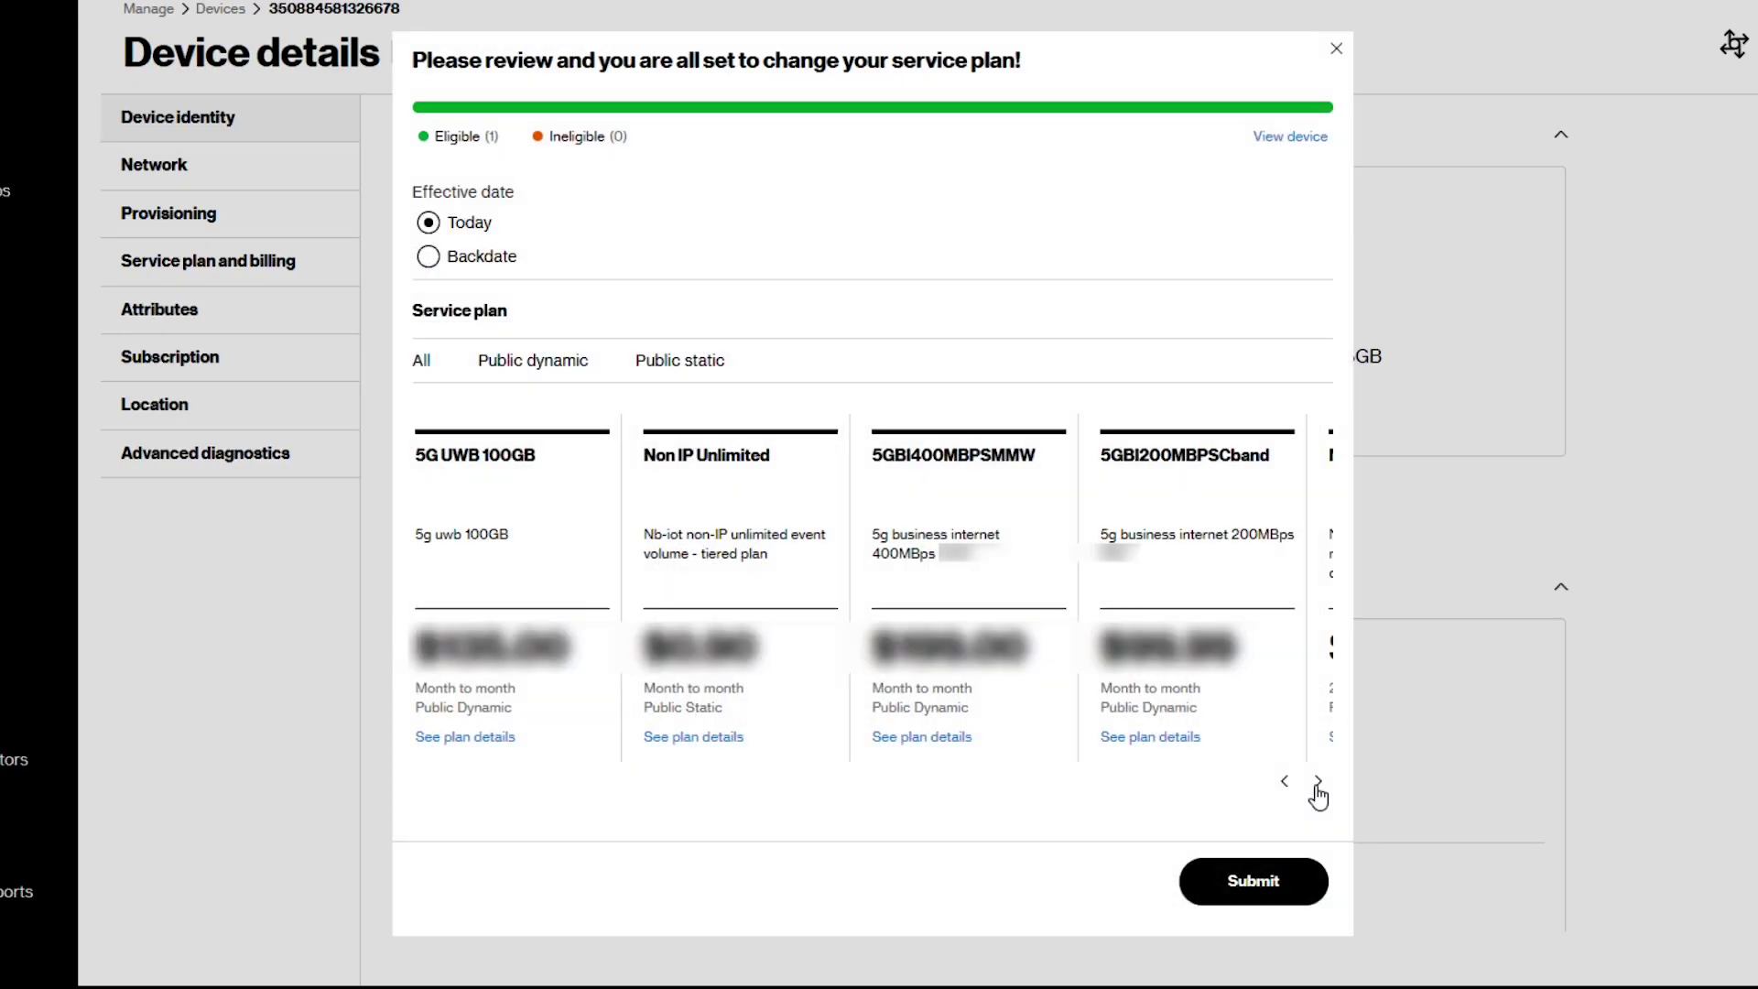
left_click(1204, 577)
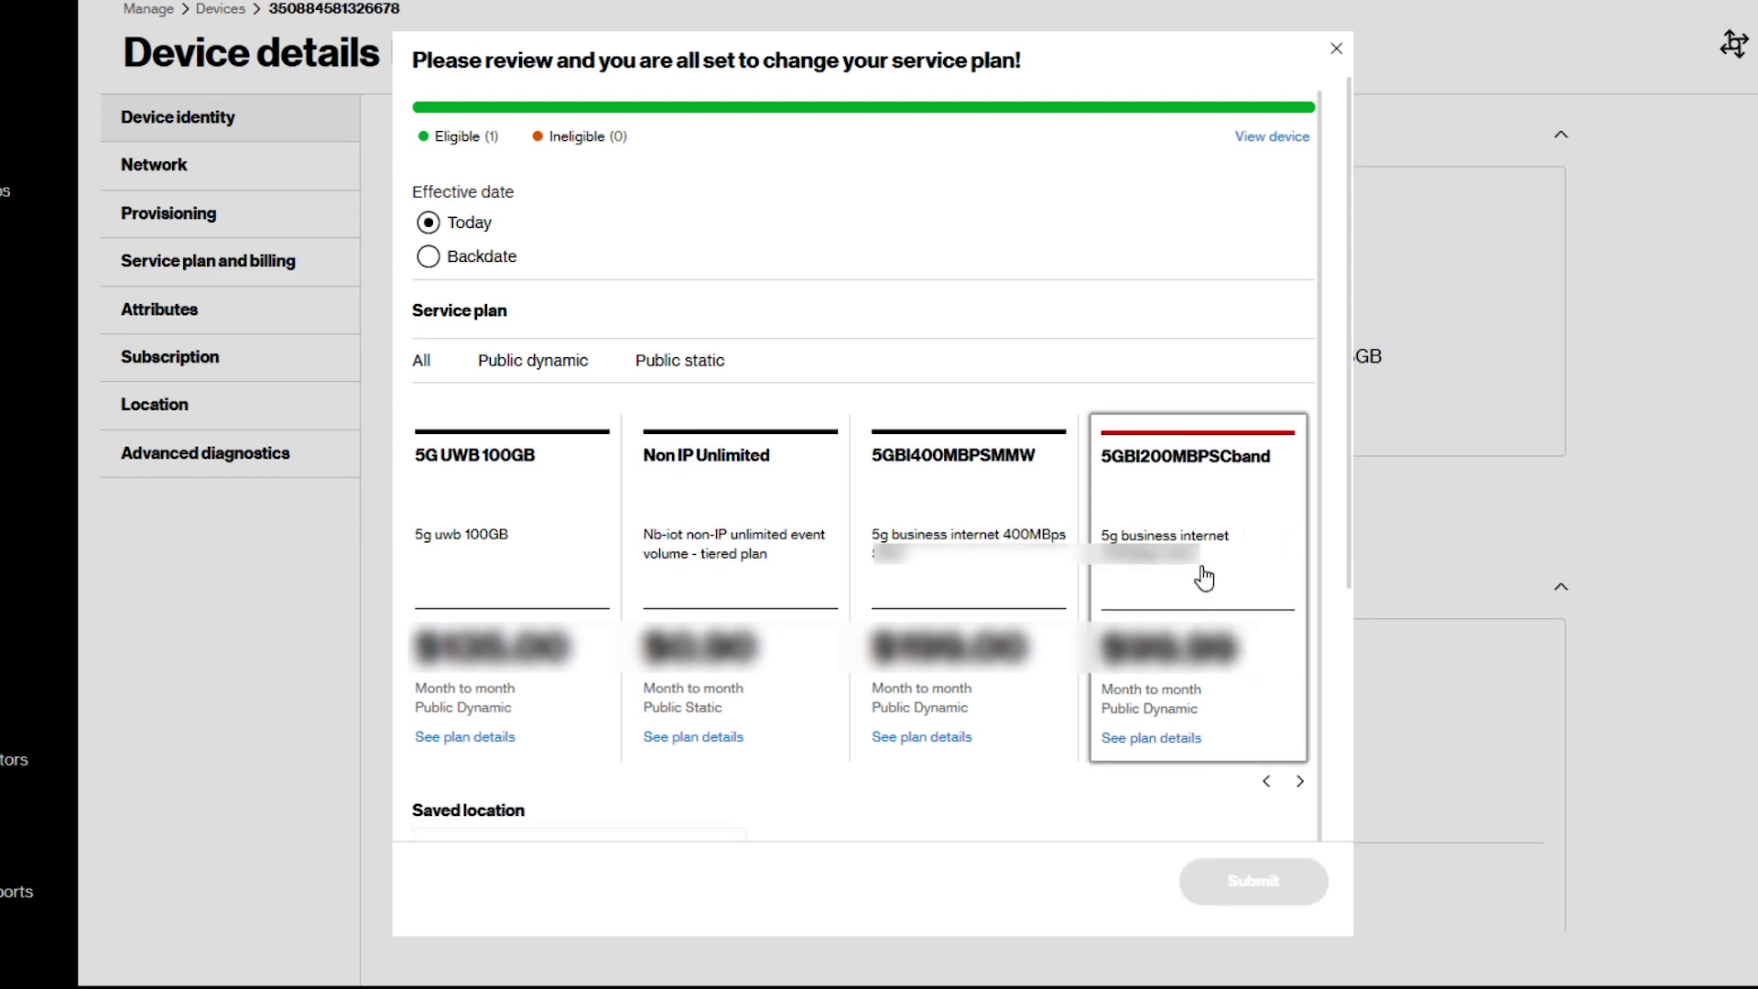
scroll(1201, 693, "down", 4)
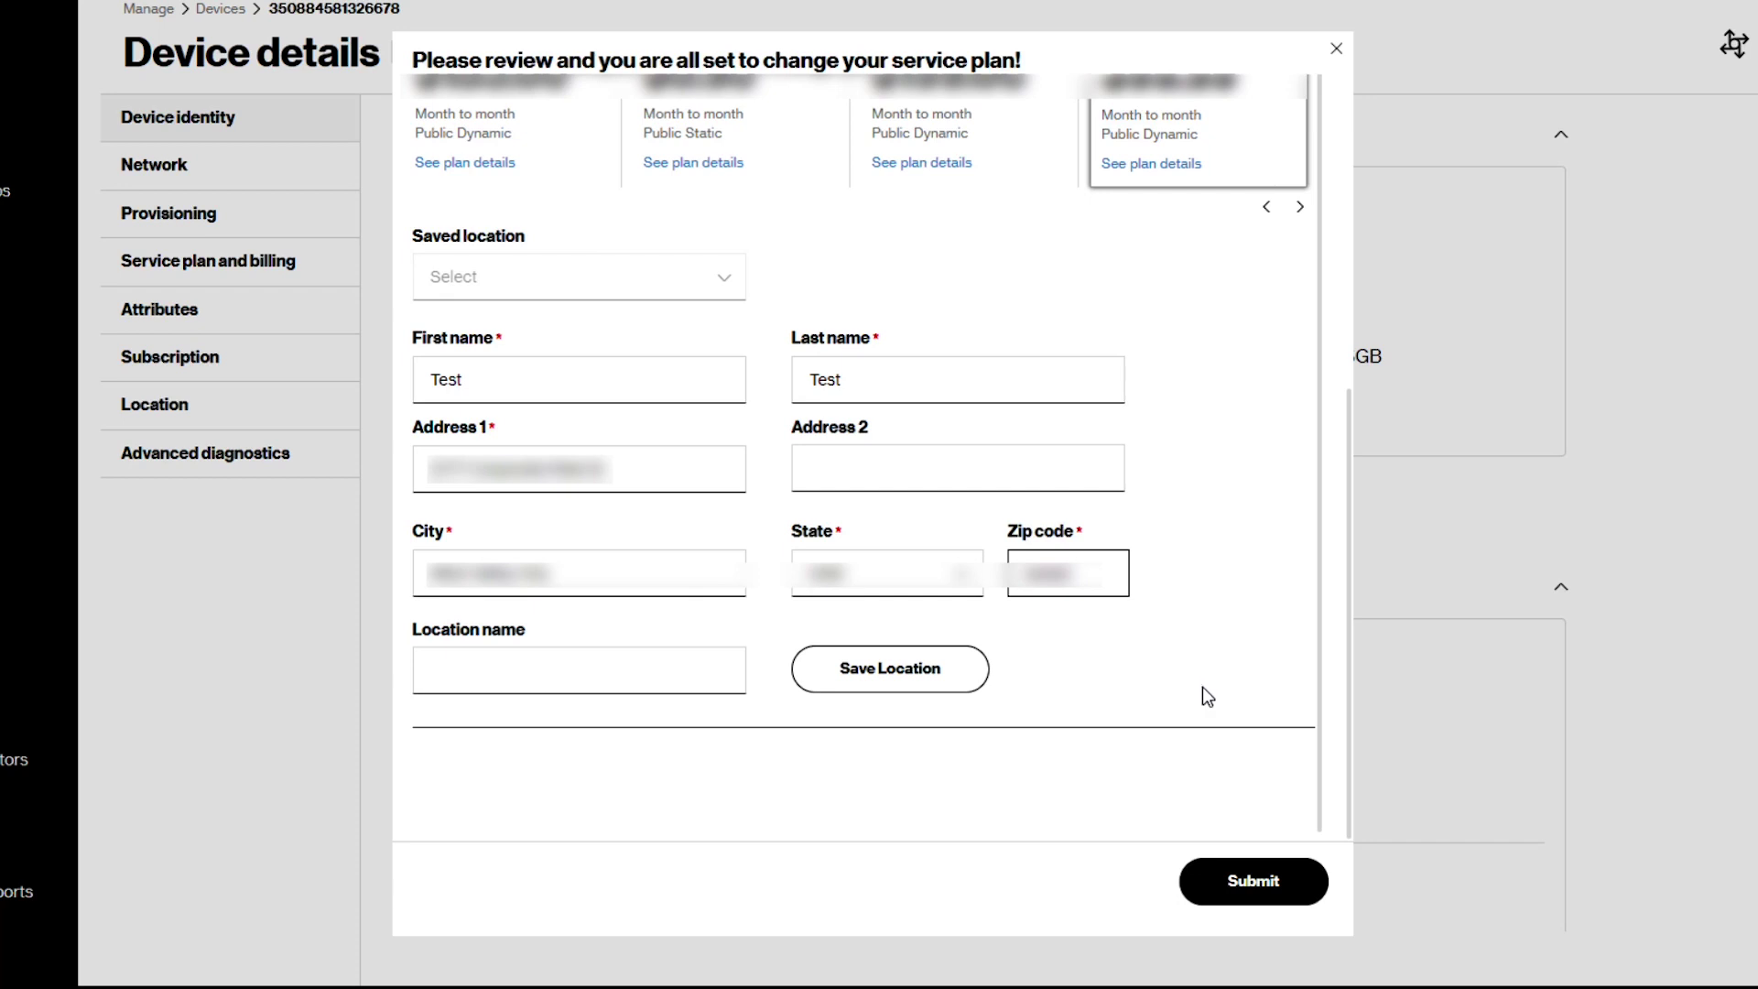
left_click(1249, 883)
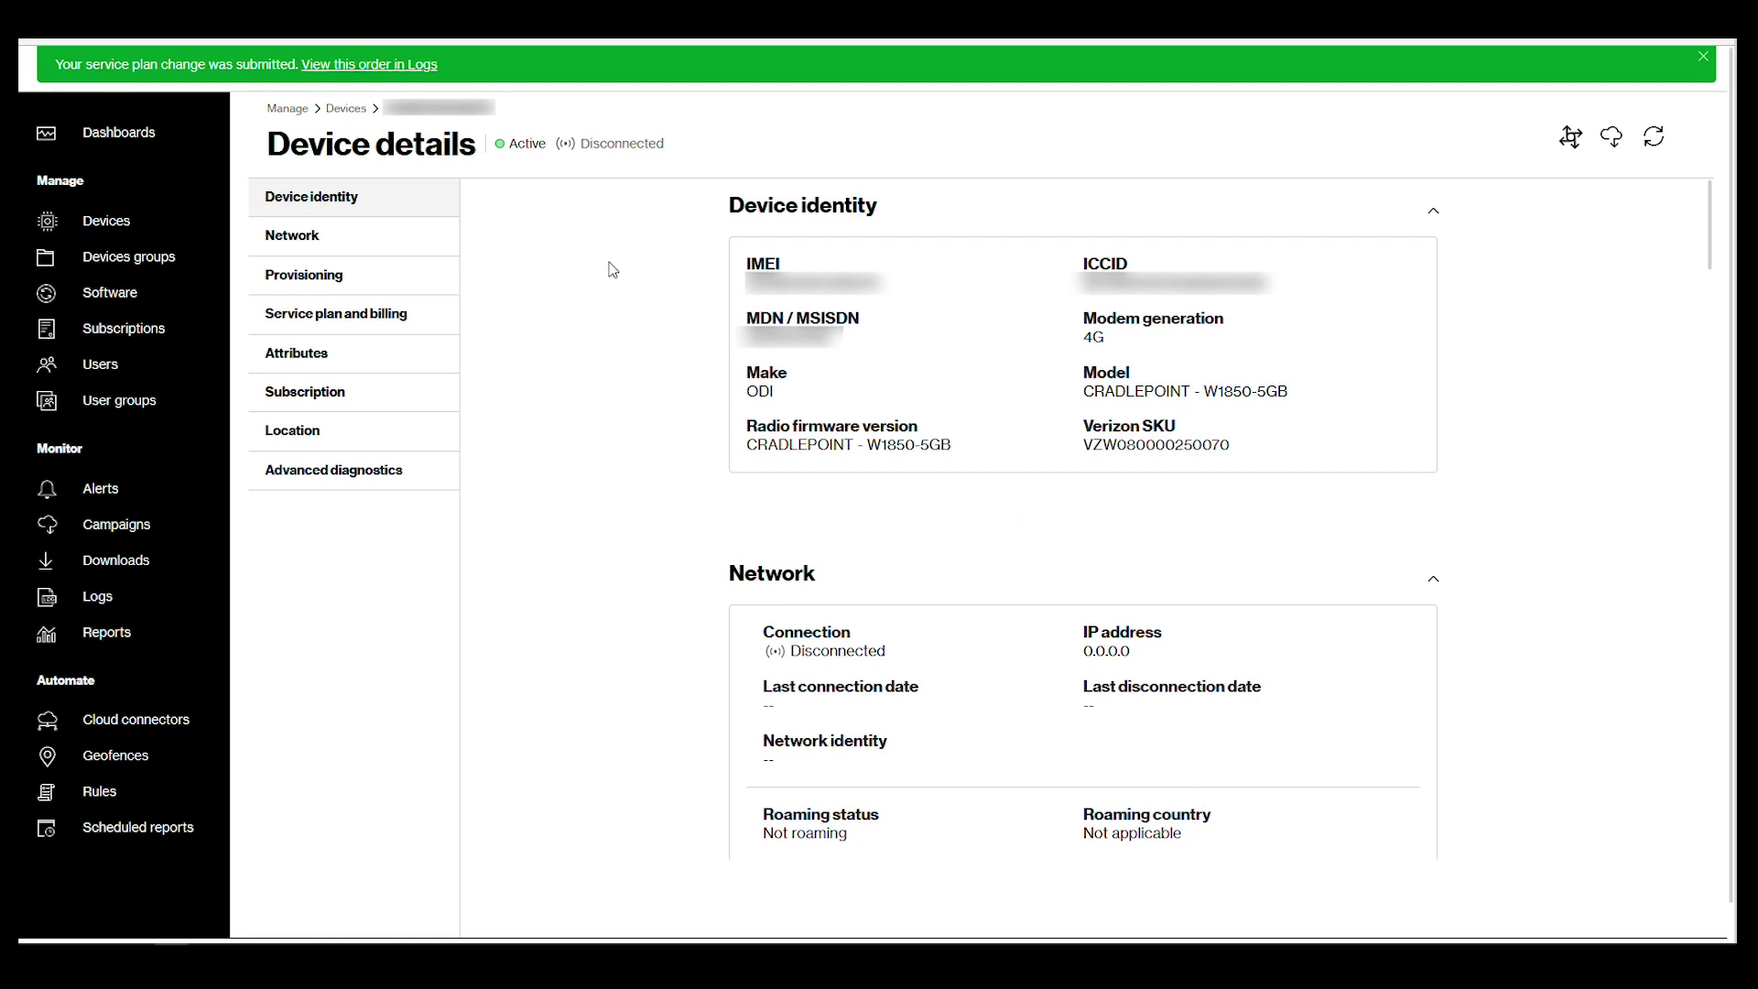
Step: View the submitted plan-change order in Logs and reload to refresh its status
left_click(383, 67)
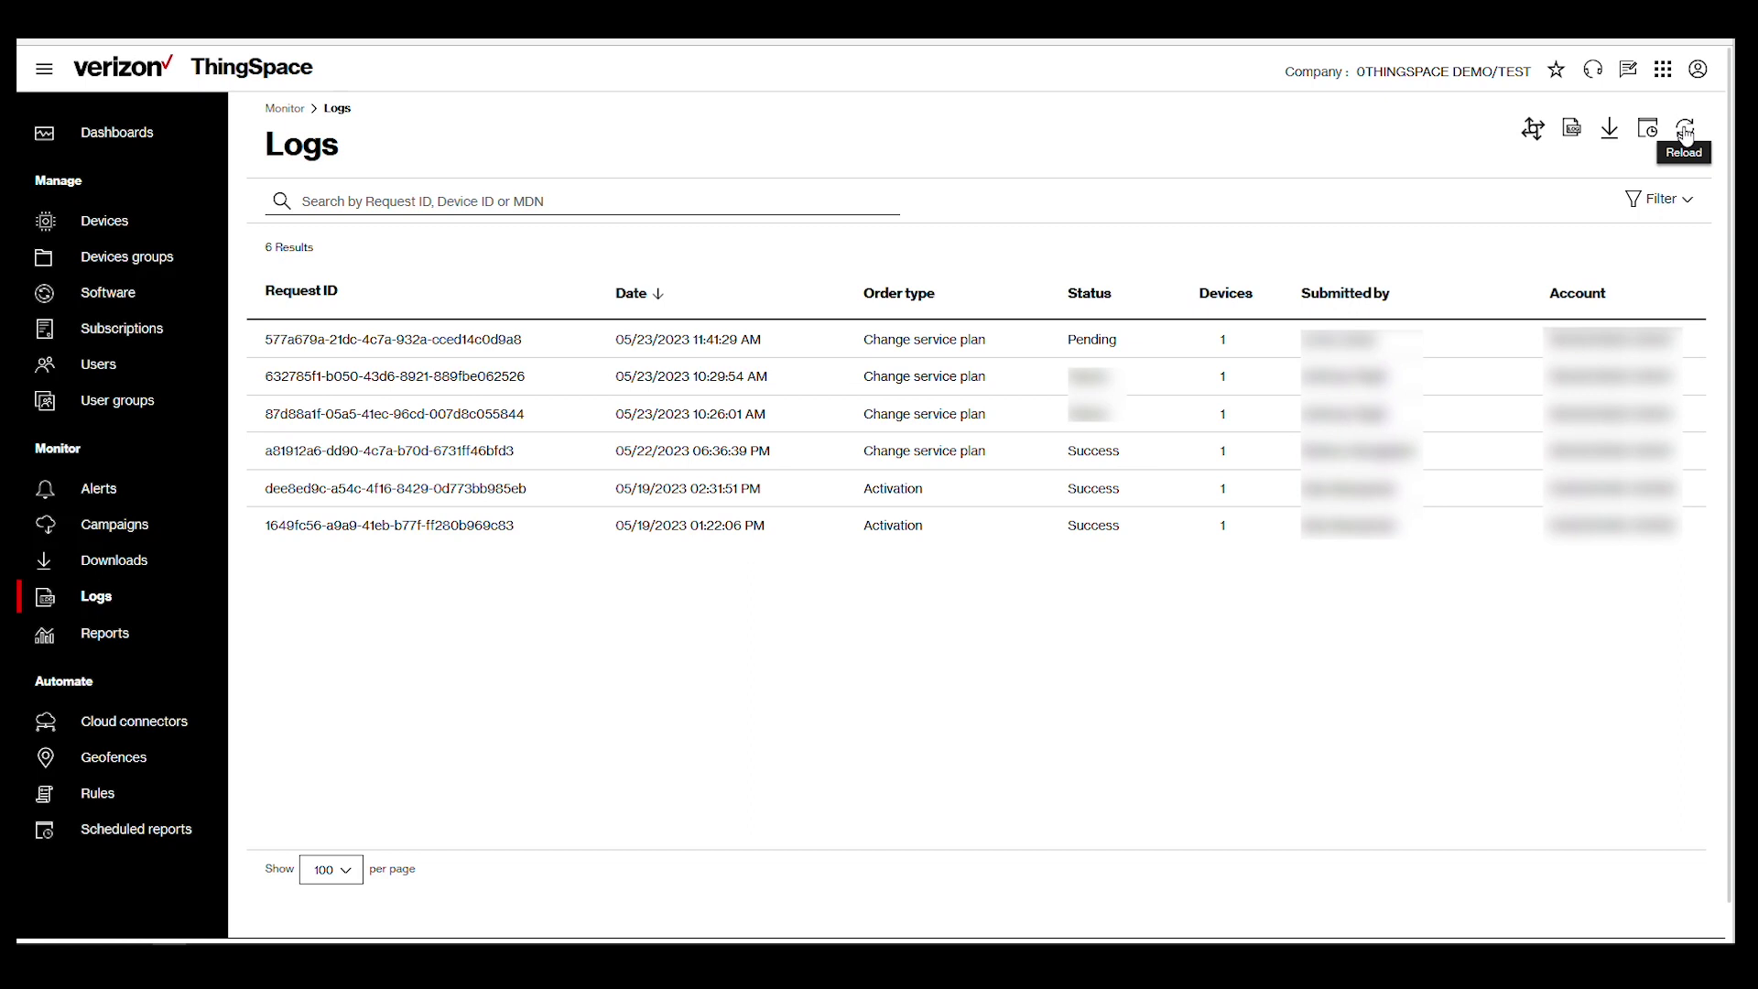
left_click(1685, 131)
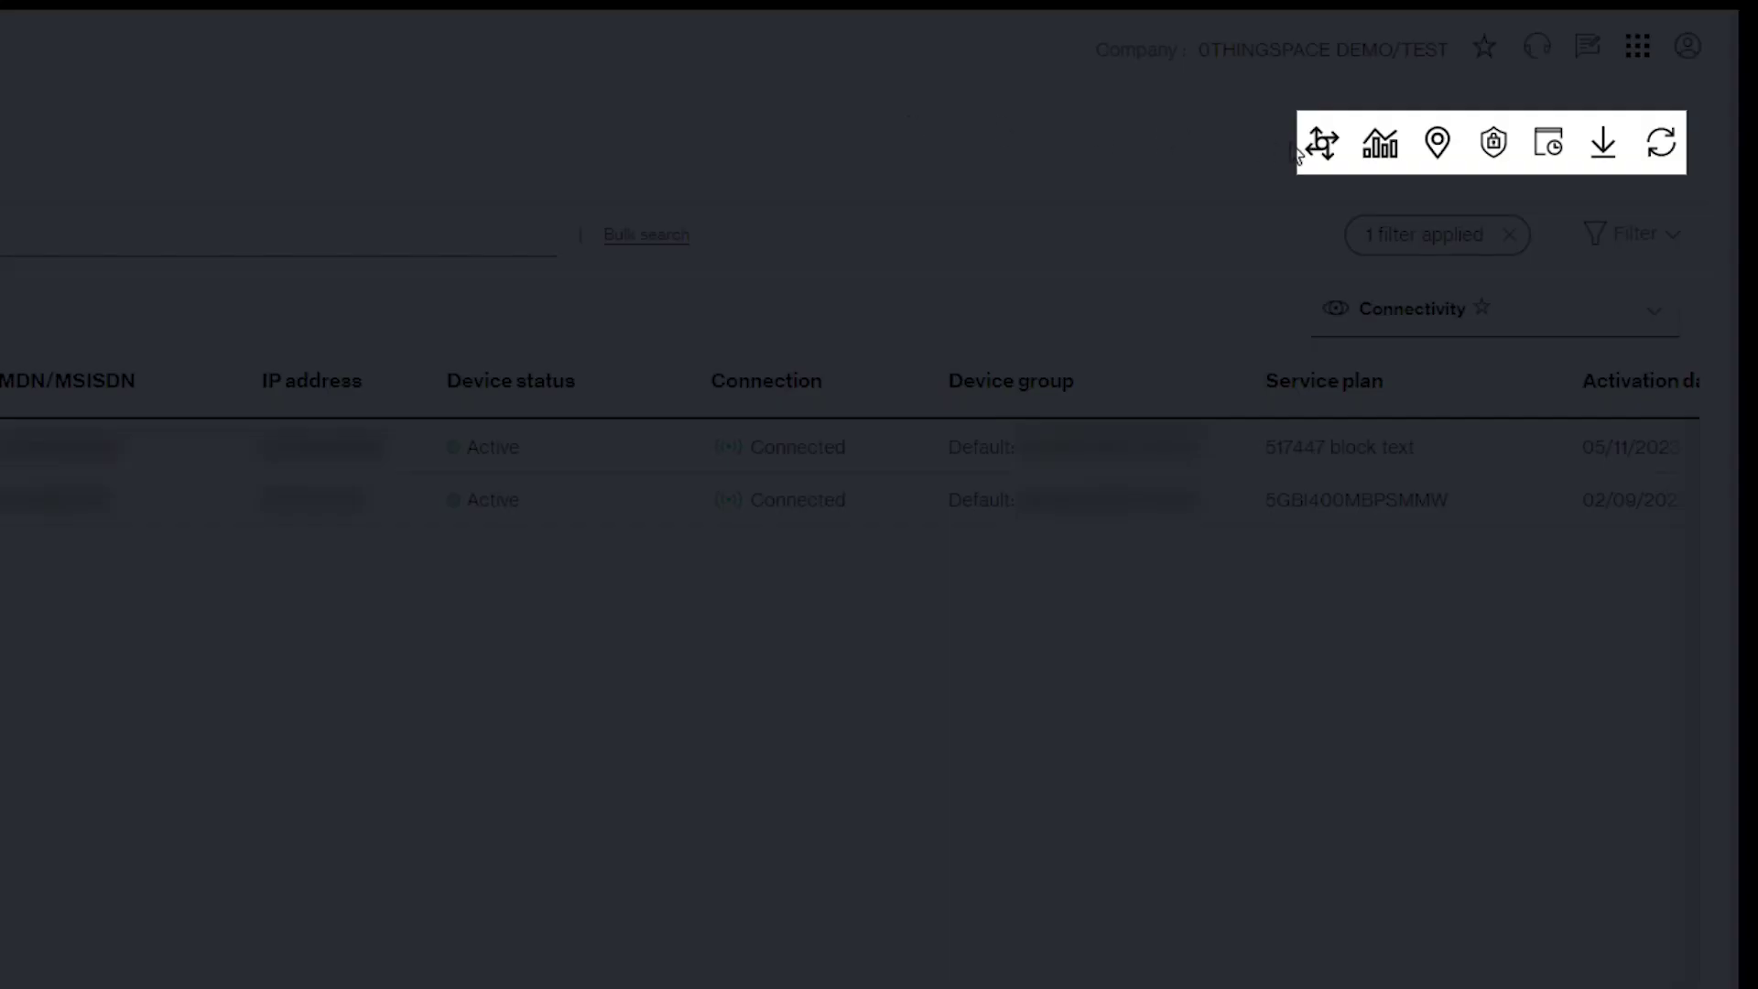
Step: For both filtered devices, enable 4G to 5G Business Internet, paste their IDs and addresses, and continue
left_click(1320, 144)
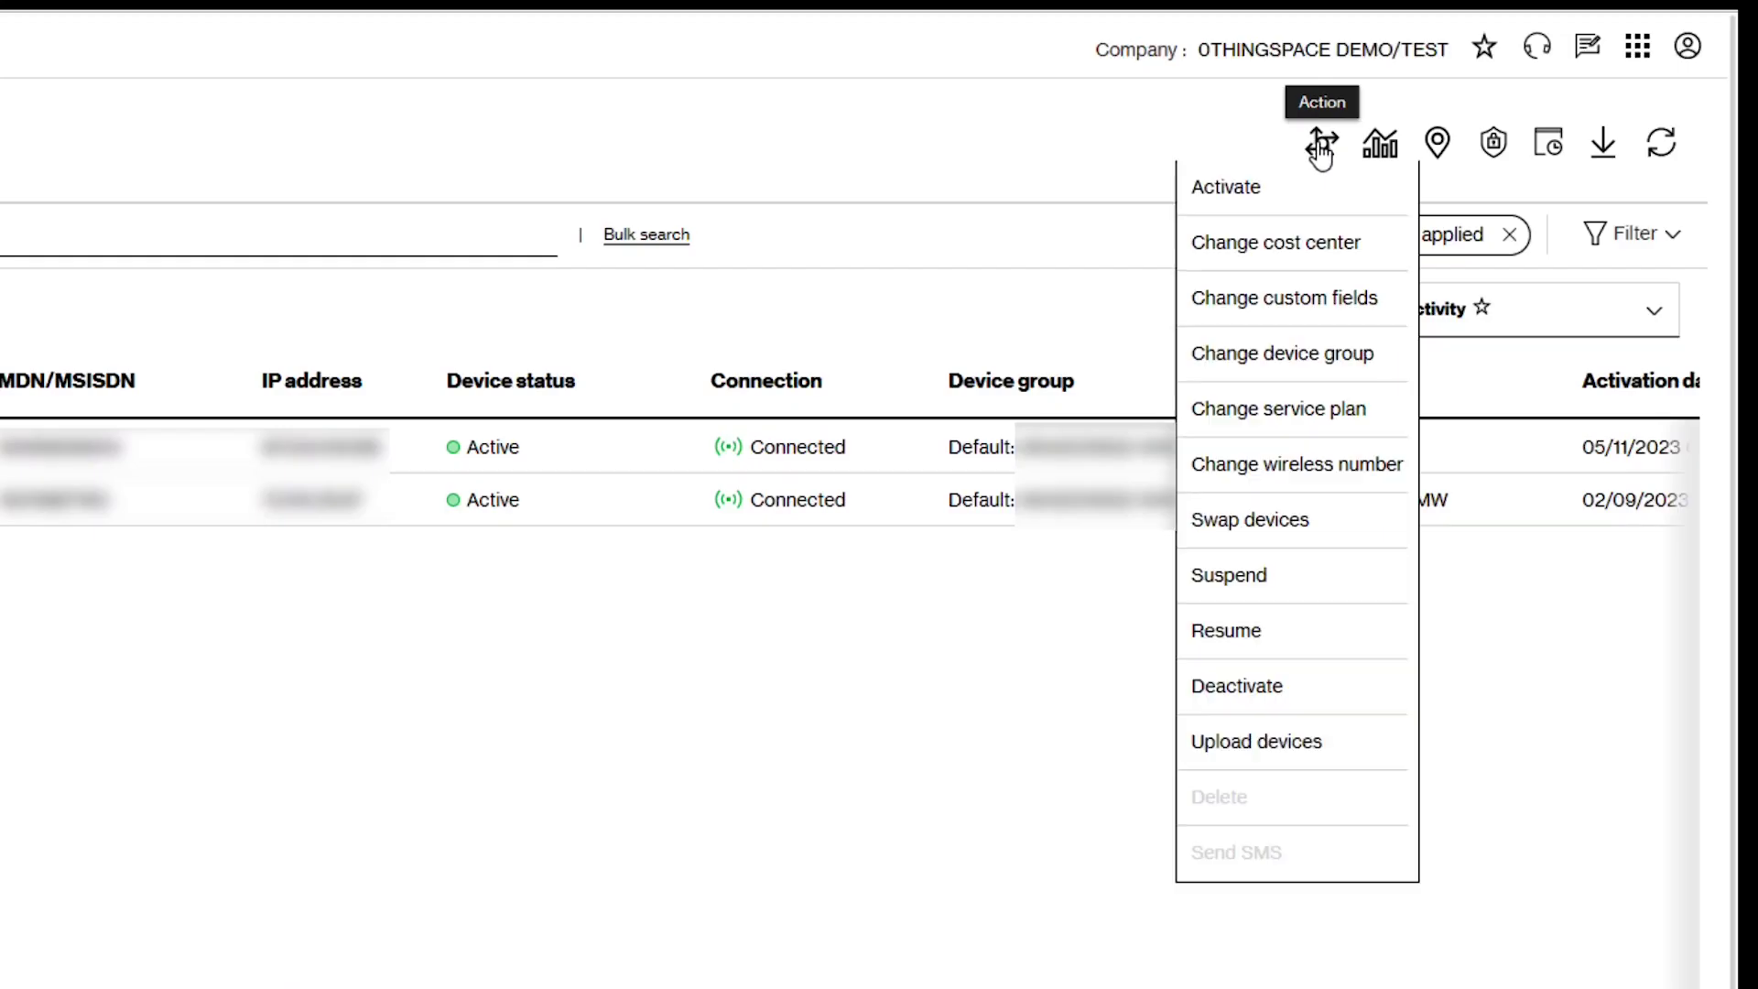
left_click(1302, 412)
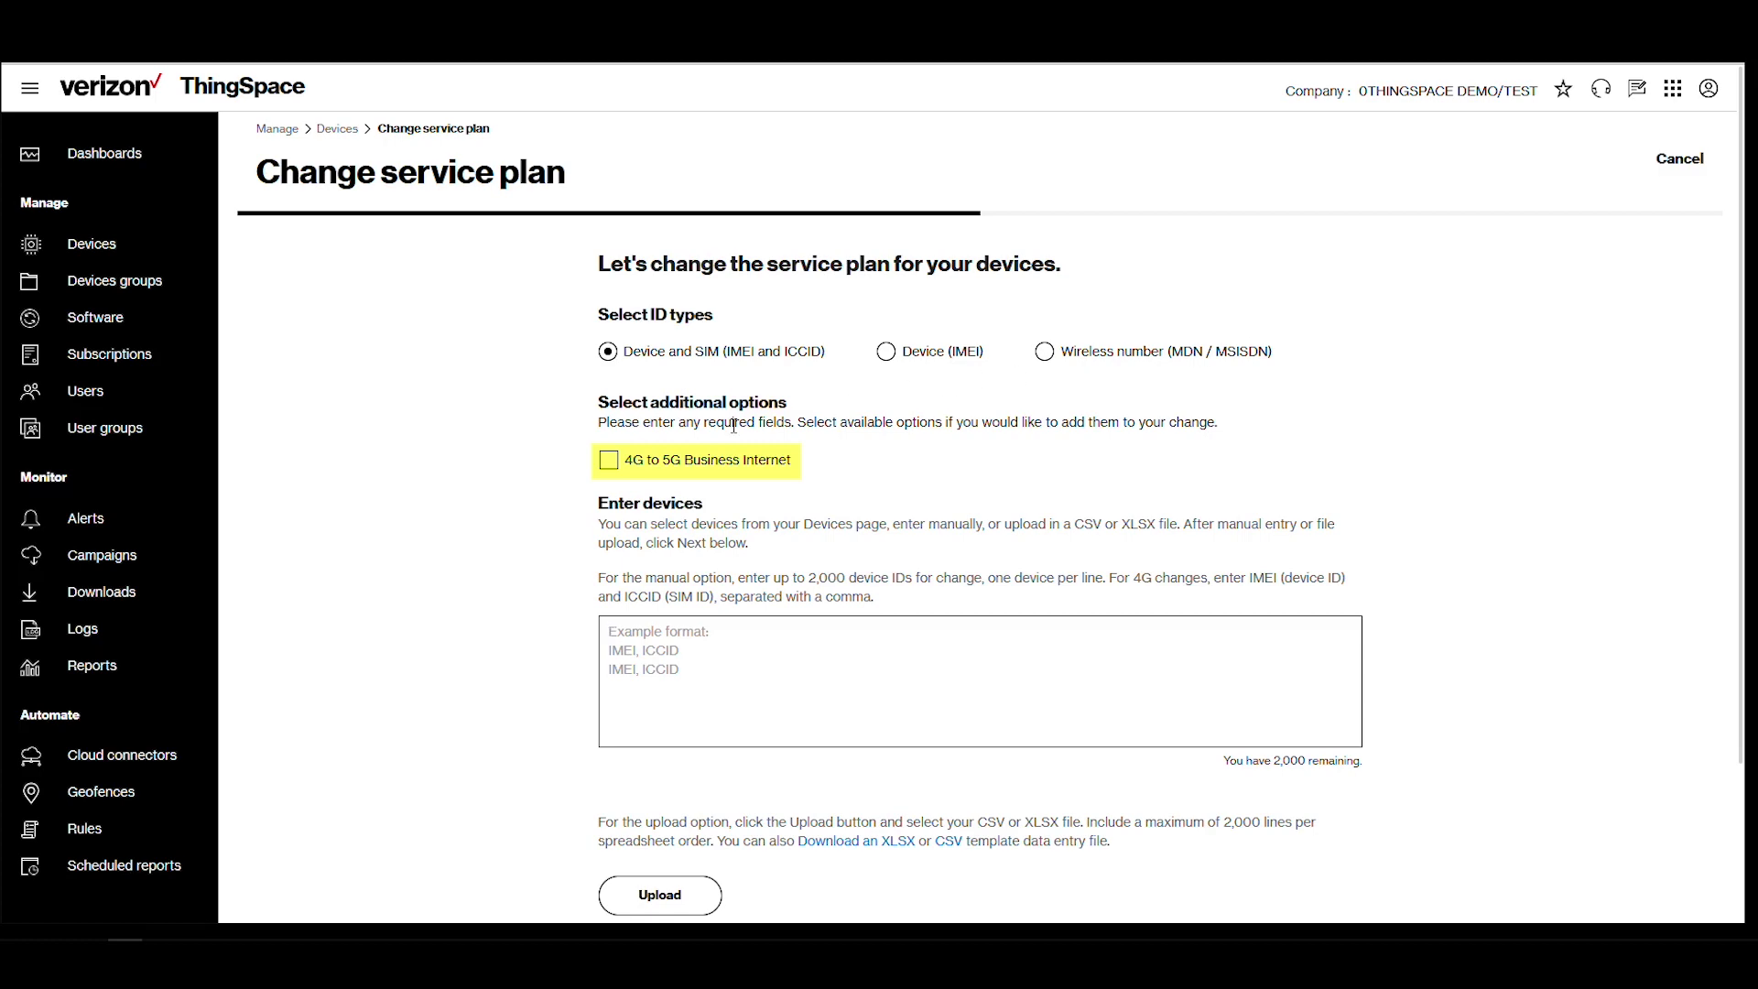
left_click(609, 462)
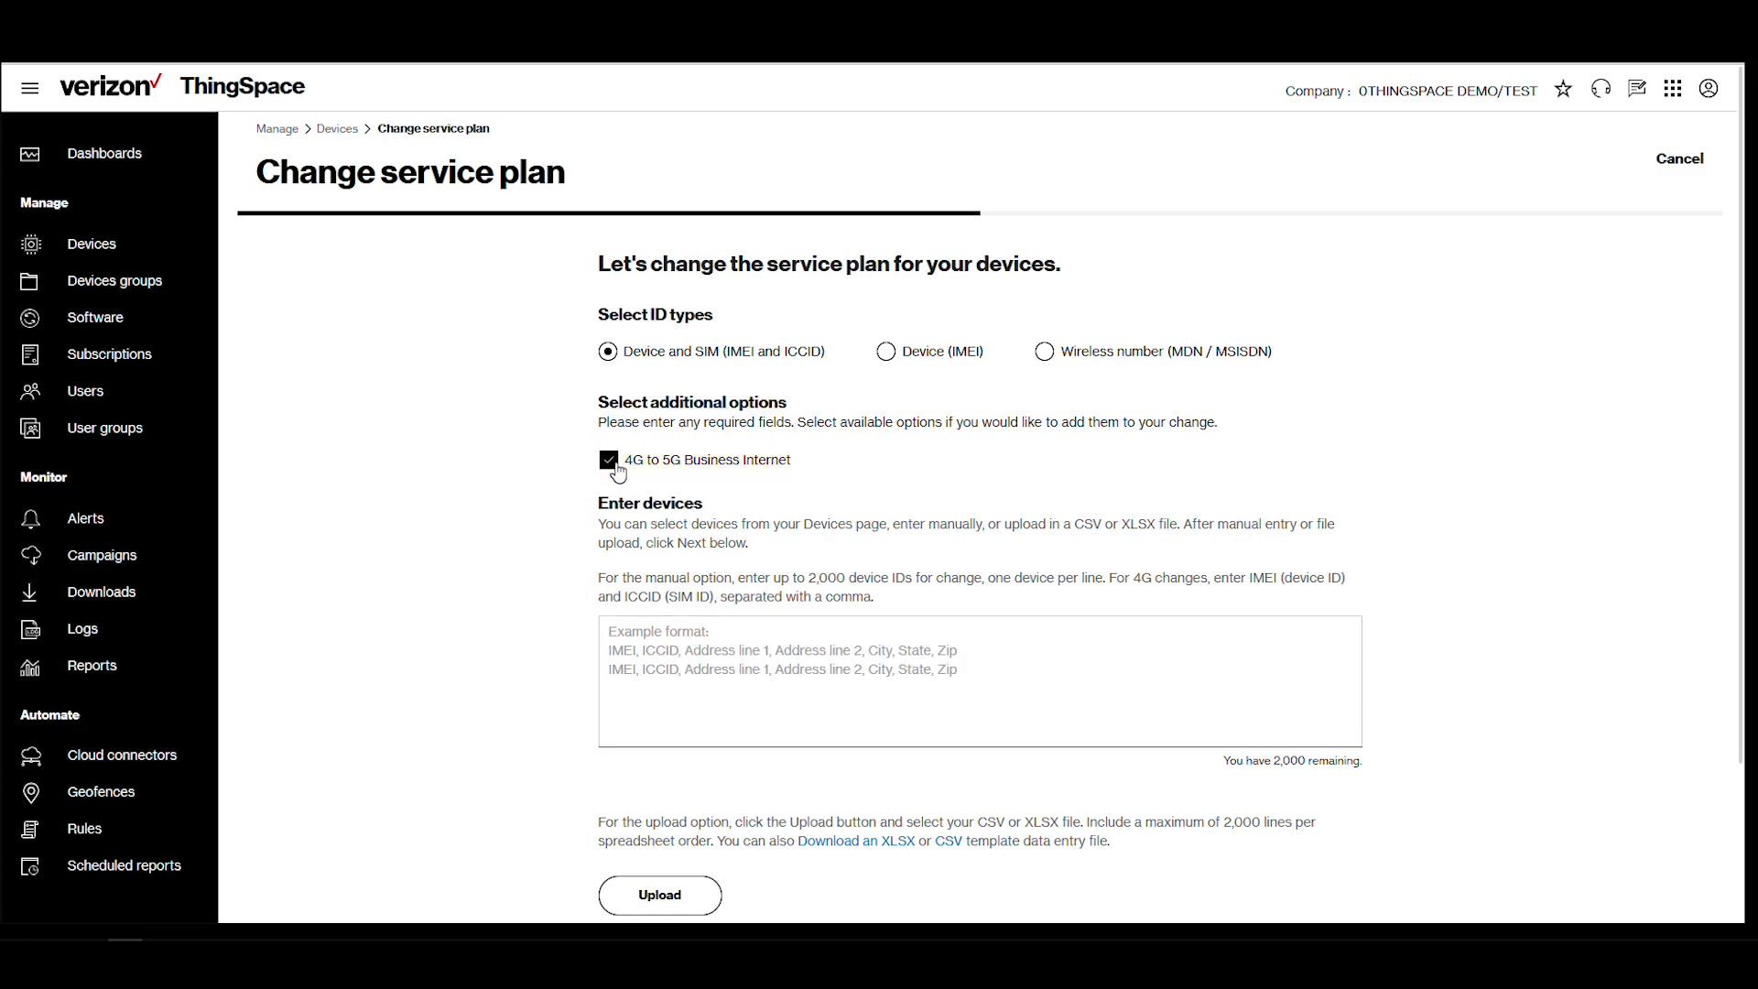
scroll(537, 362, "down", 3)
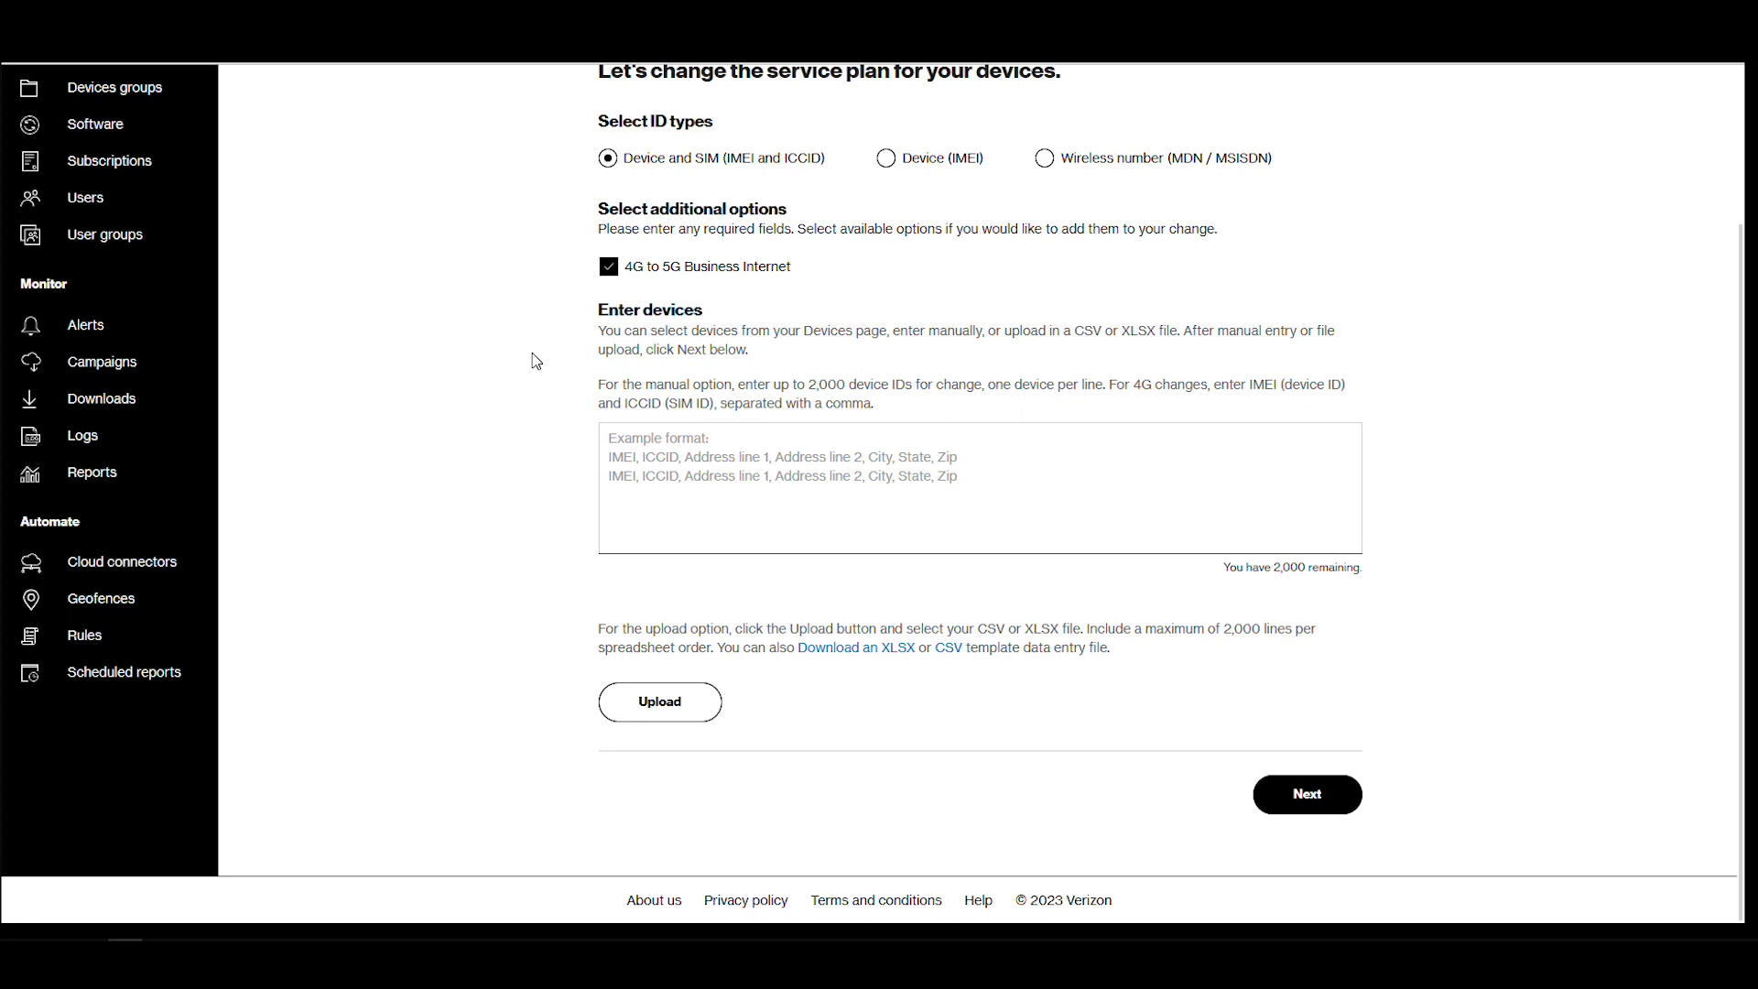
key("ctrl+v")
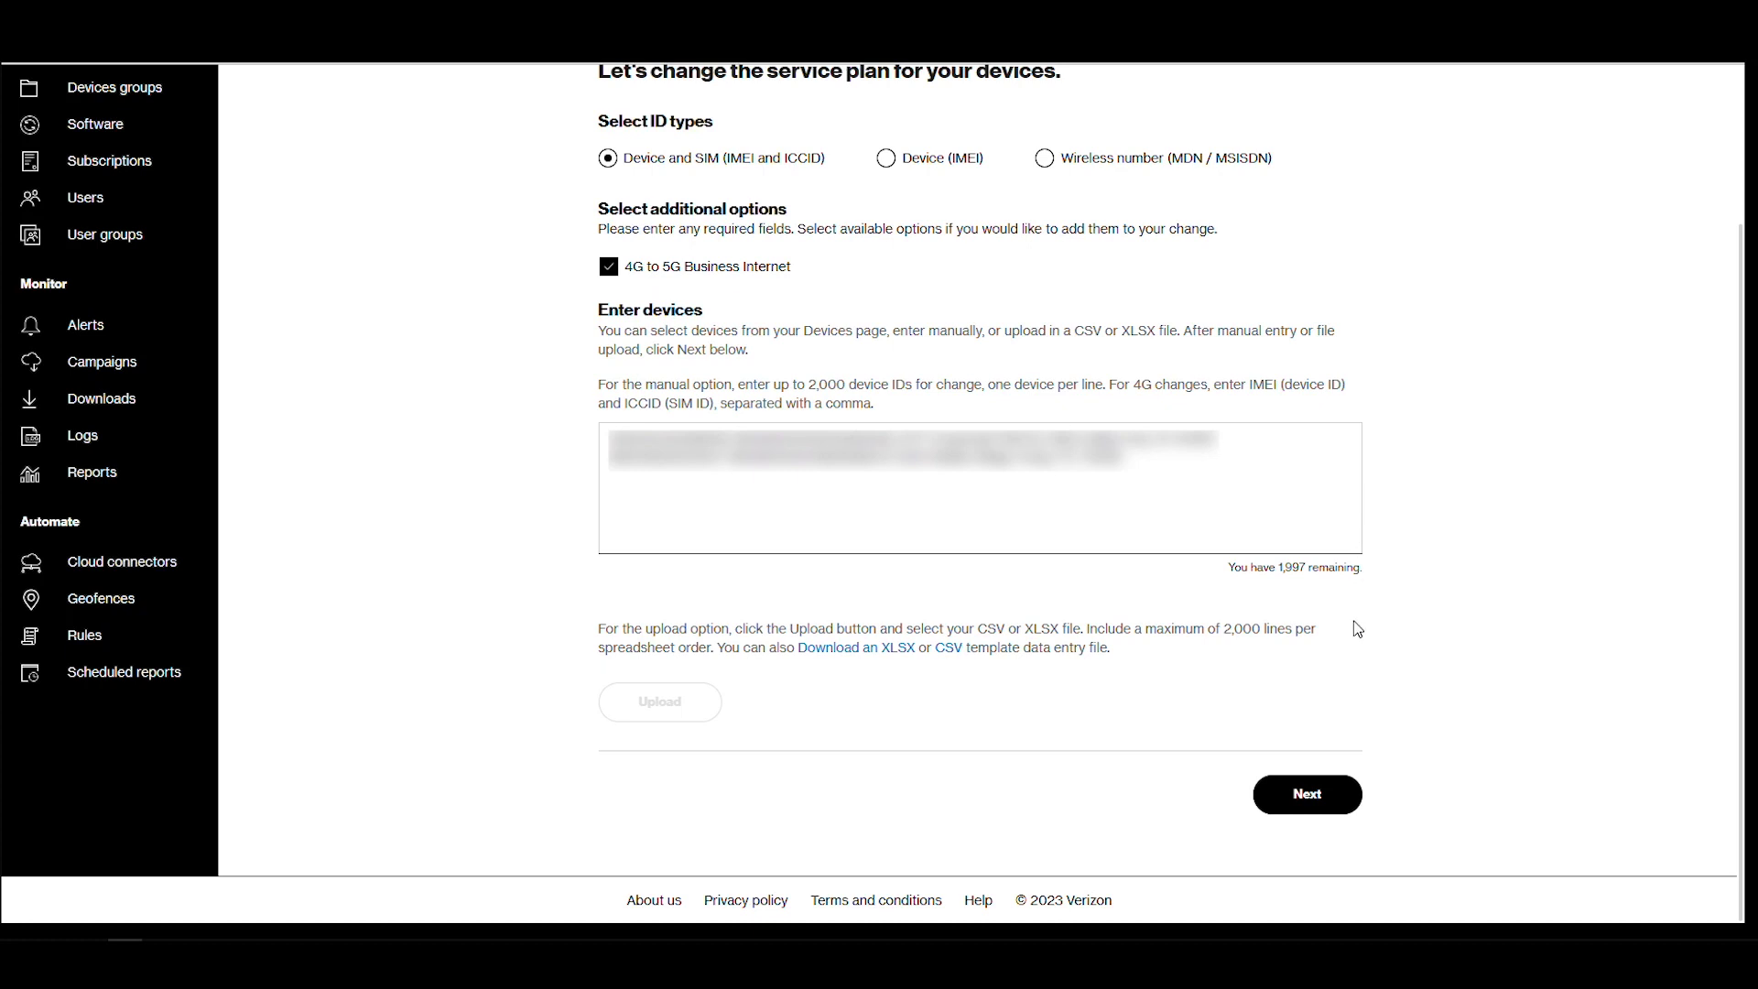
left_click(1313, 798)
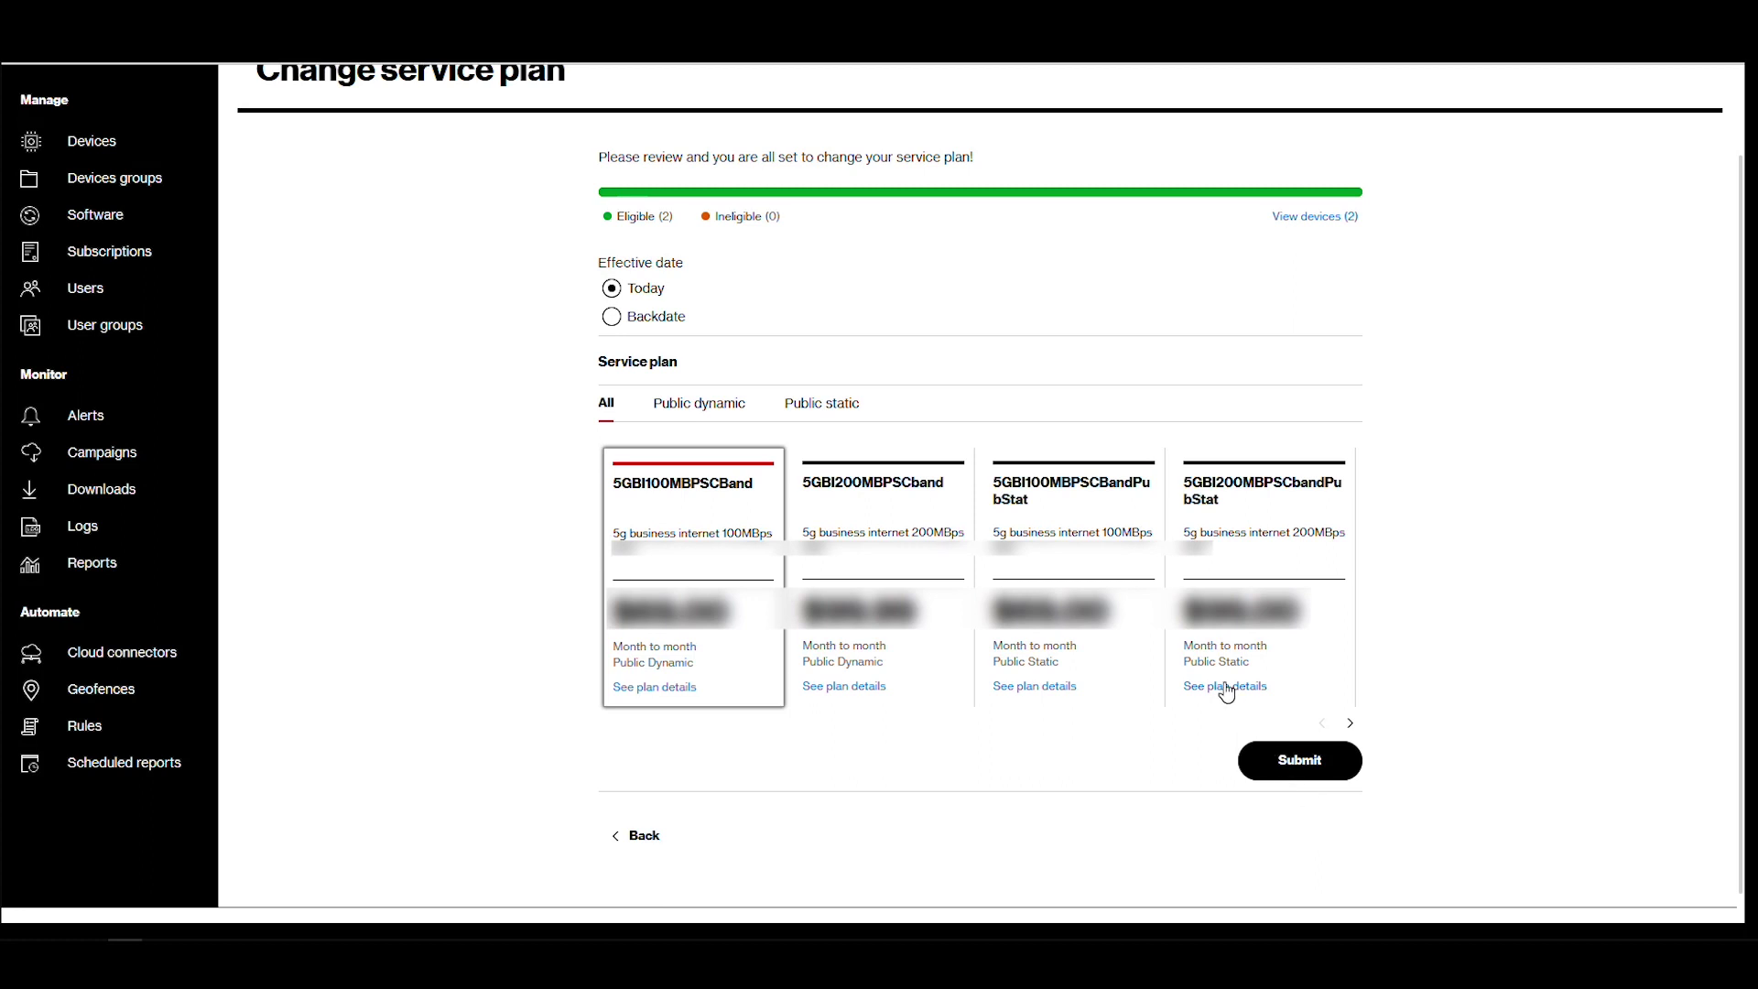
Step: Select the 5GBI100MBPSCBandPubStat plan card for the two devices
left_click(1124, 531)
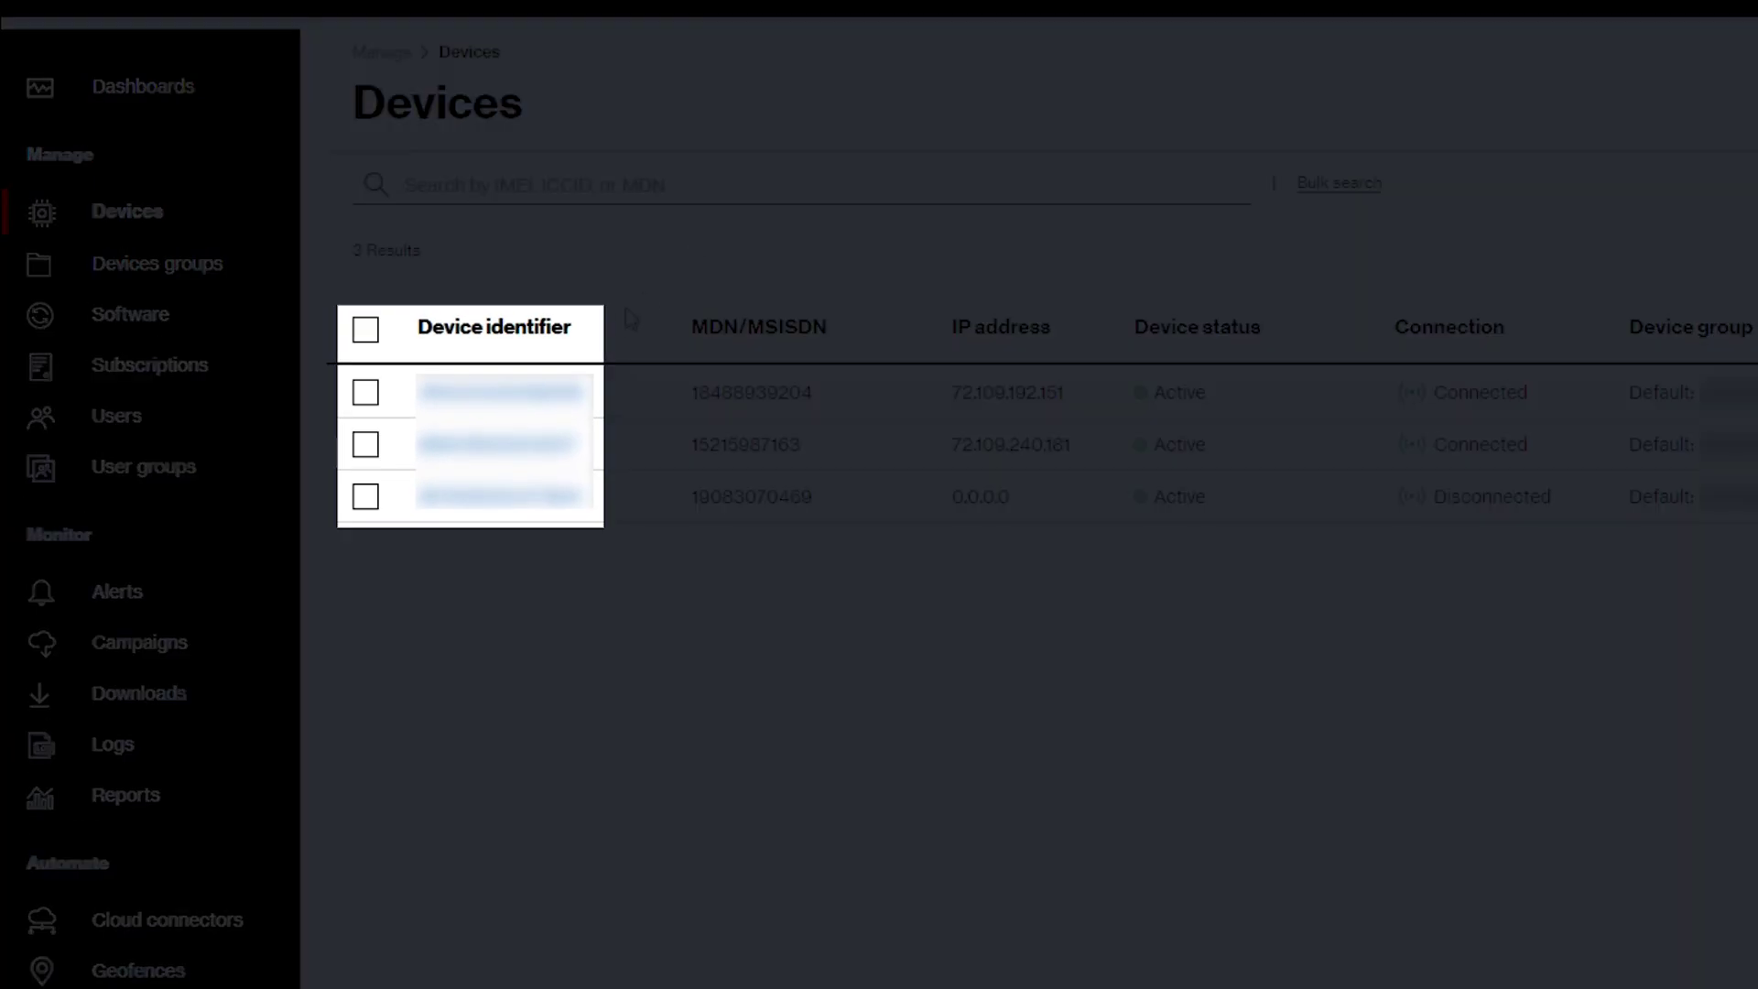
Step: Open one device's details and show its Attributes section with name and address
left_click(464, 395)
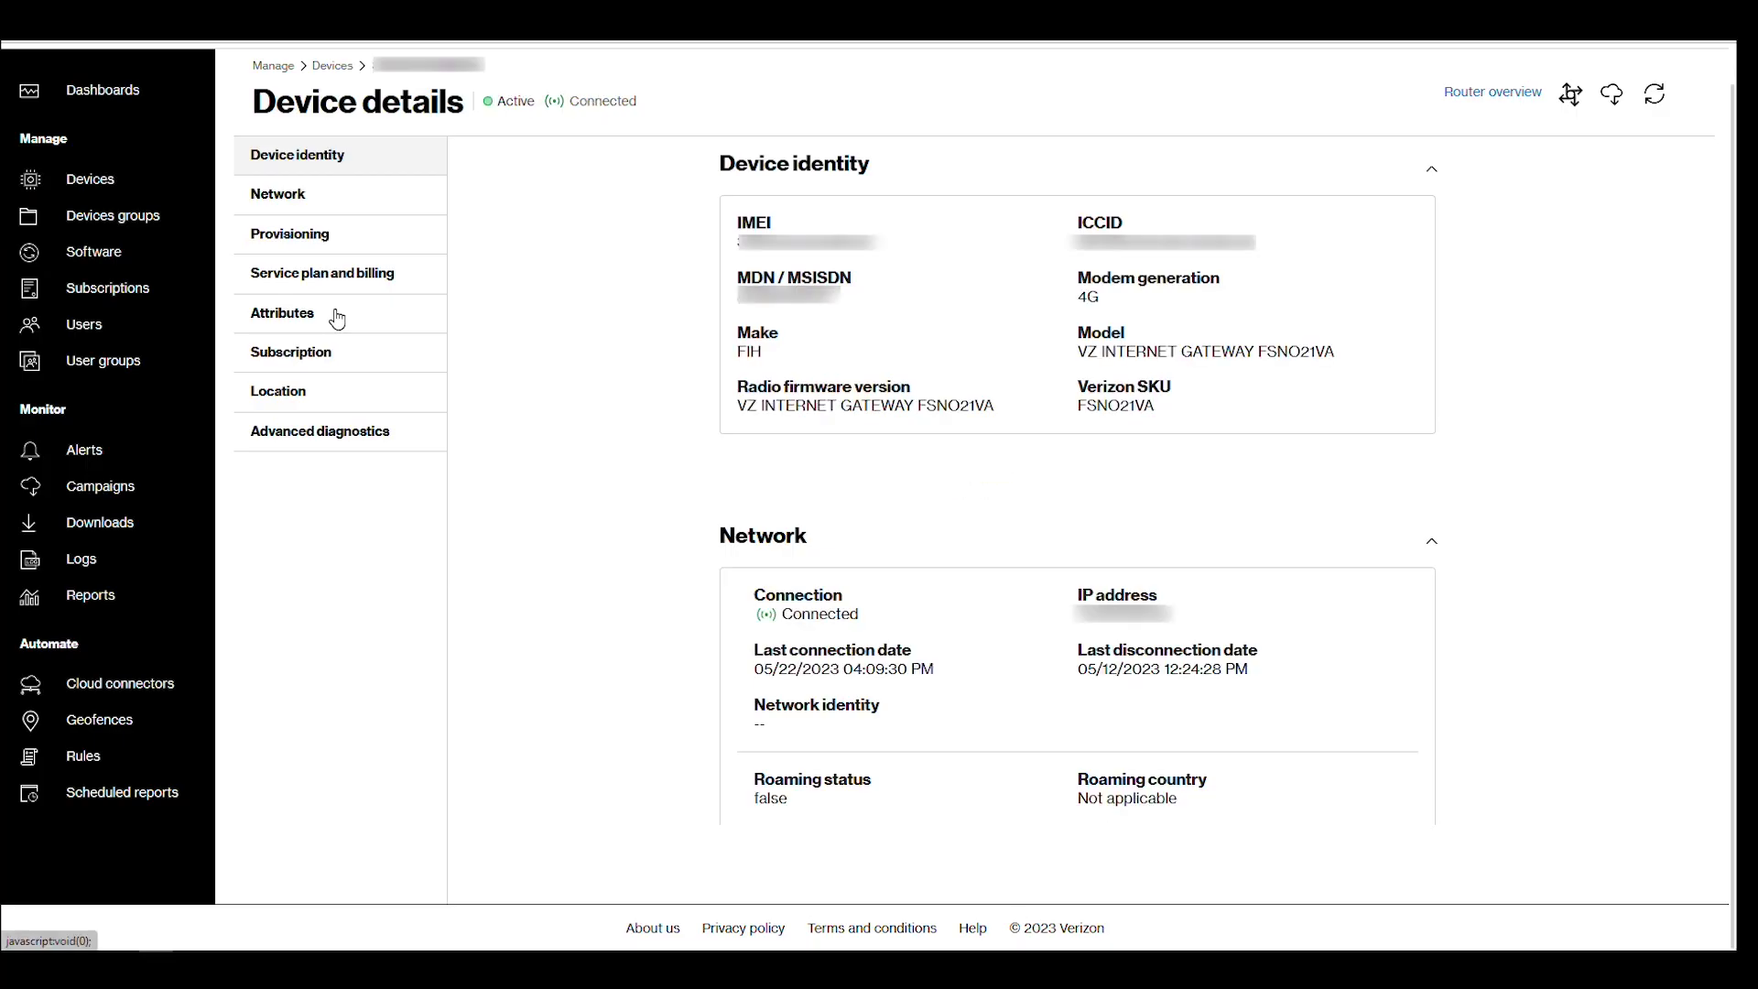
left_click(329, 319)
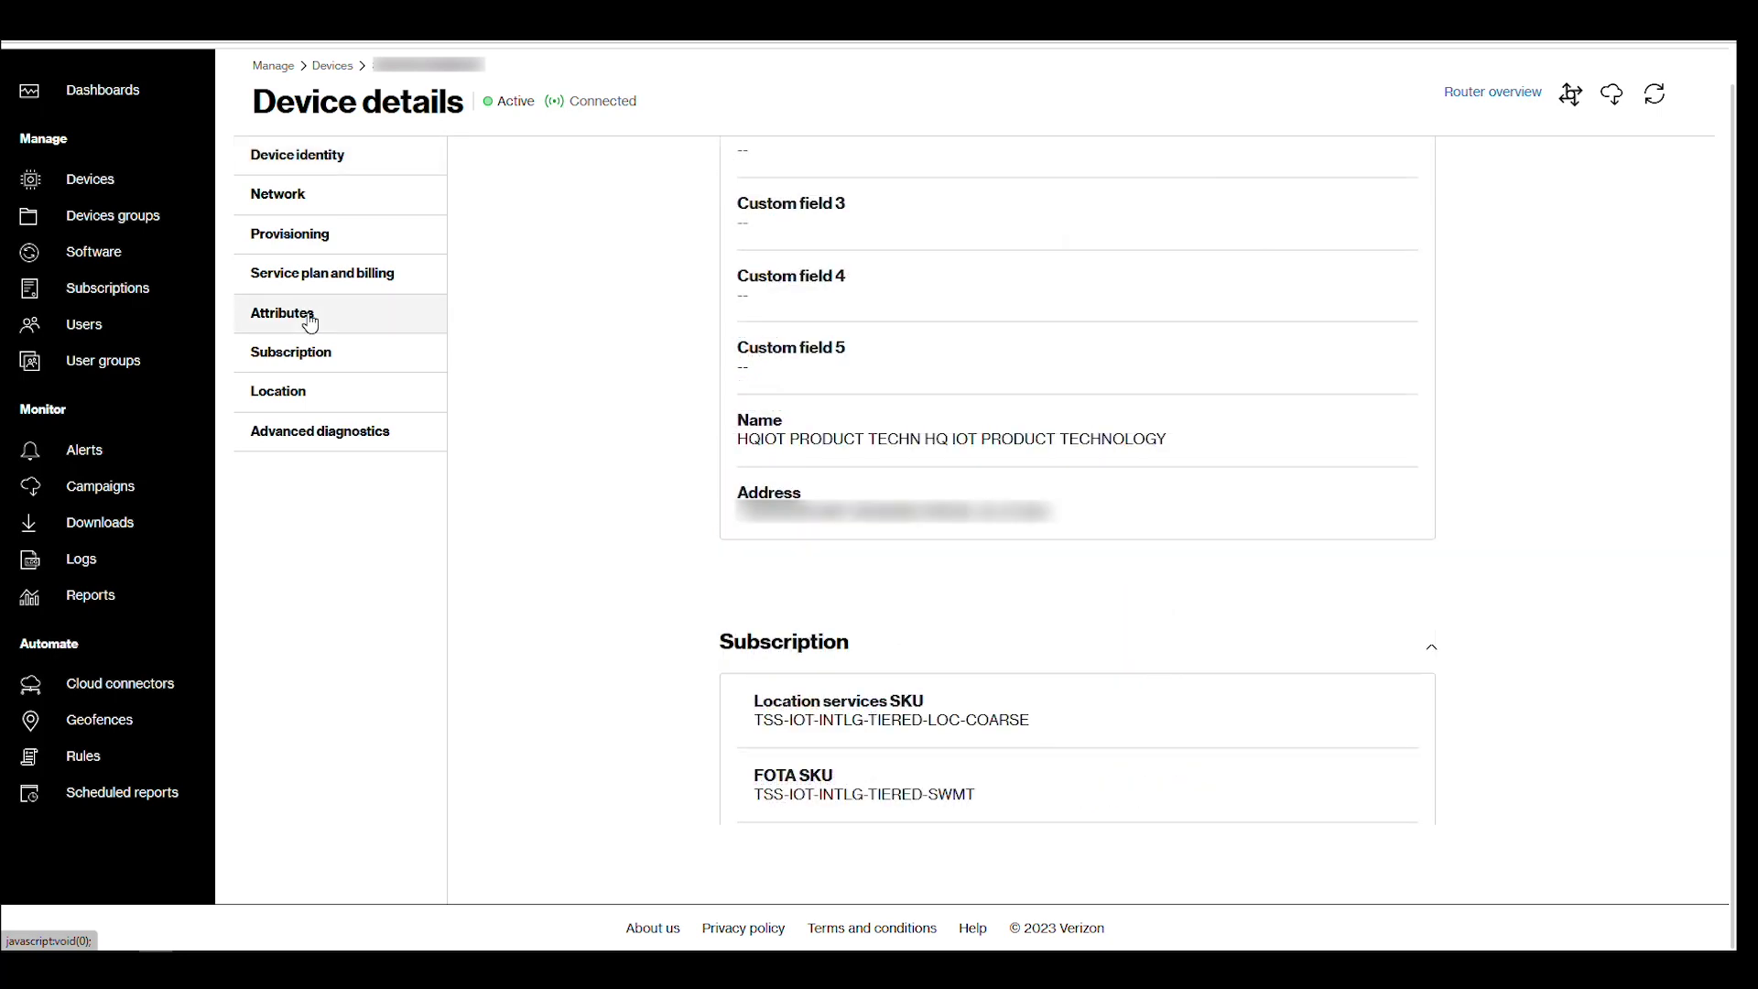